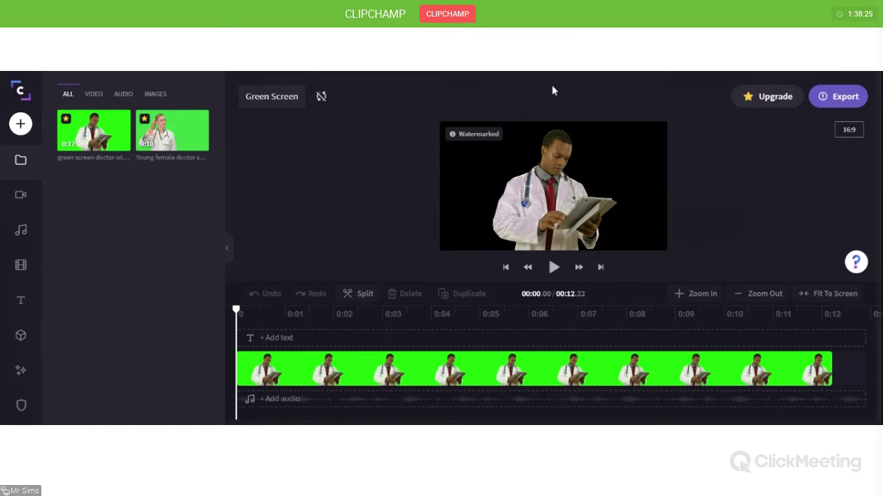
Step: Sign out of the current account and log in to another account with Google
click(21, 90)
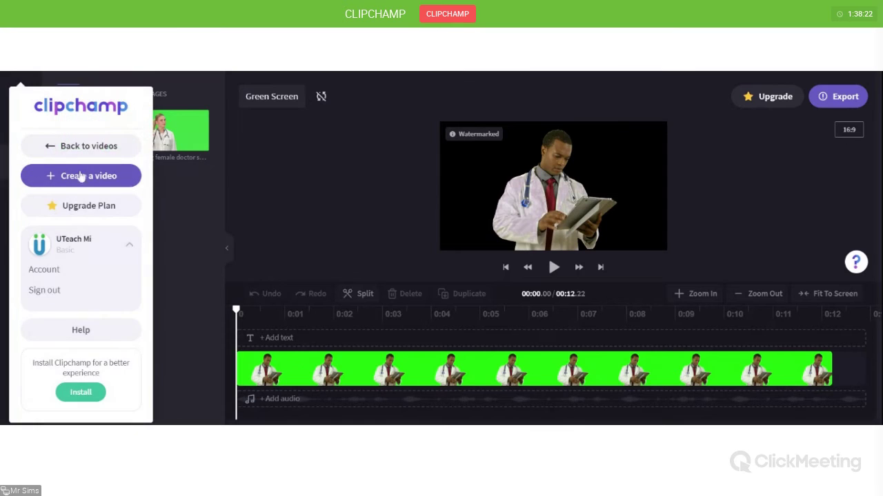
click(86, 295)
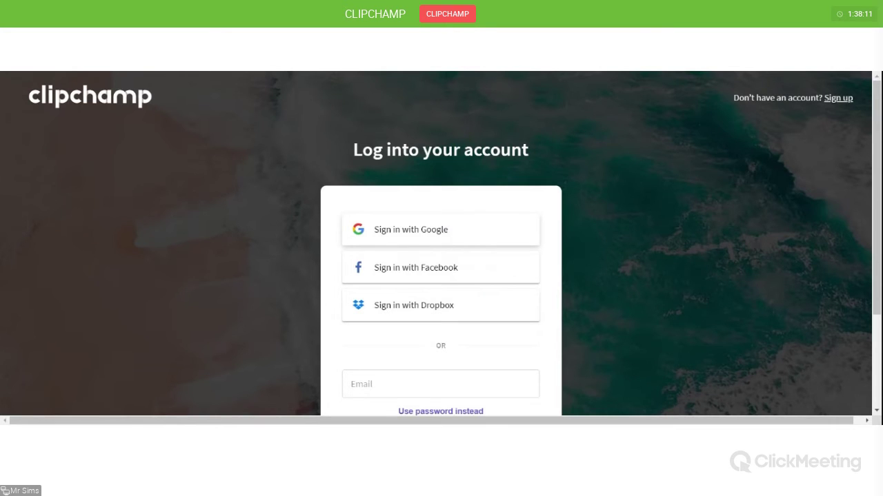
click(443, 235)
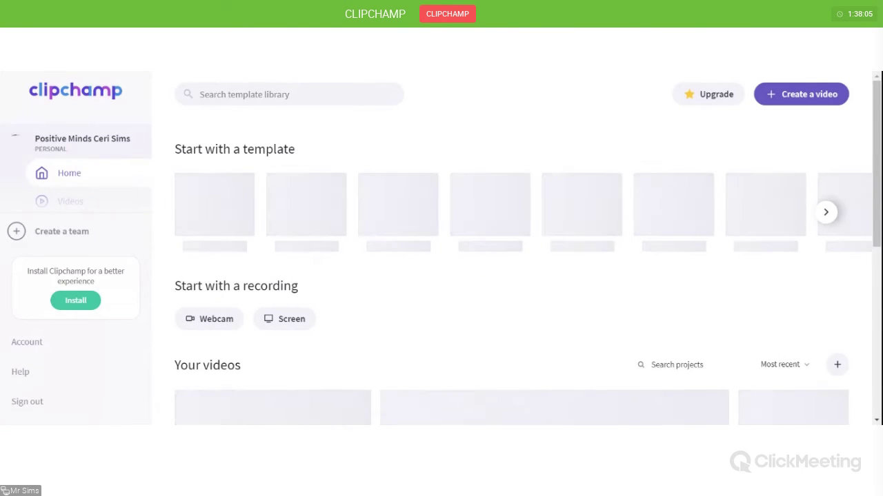
Step: Look through the home page's template categories and the saved projects under Your videos
scroll(459, 310, down, 3)
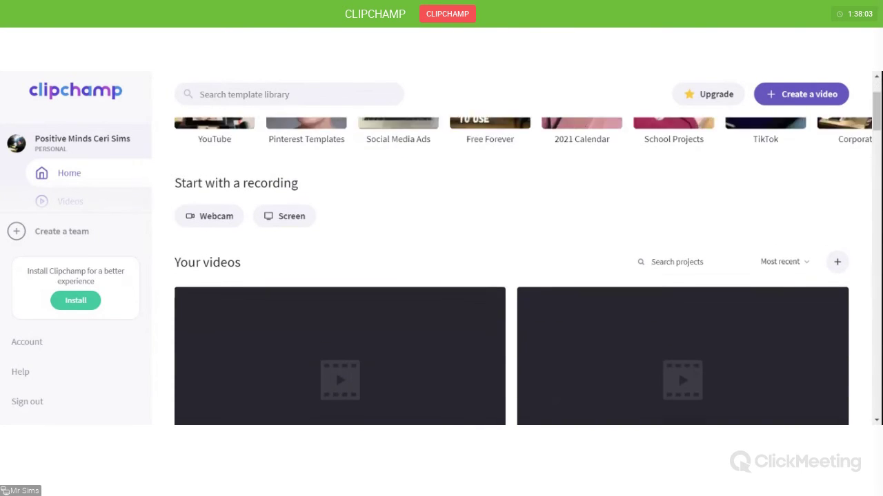
scroll(459, 308, down, 3)
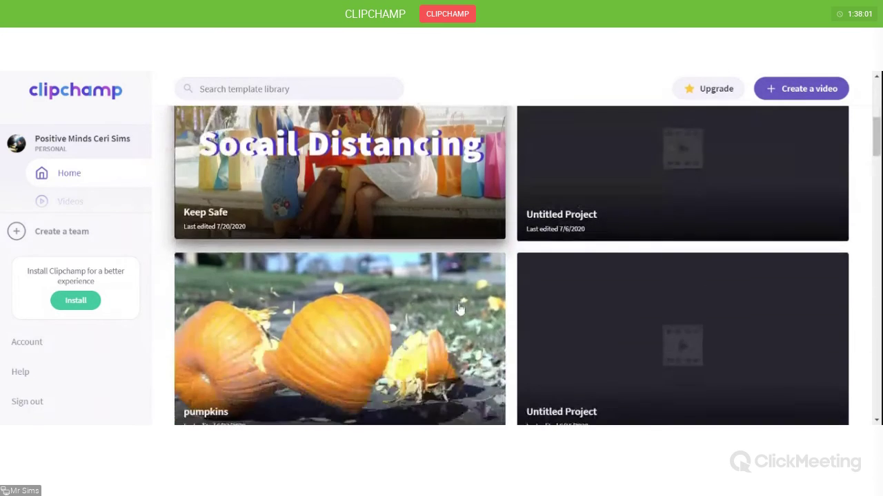
scroll(459, 308, up, 5)
scroll(459, 311, down, 4)
scroll(459, 310, down, 1)
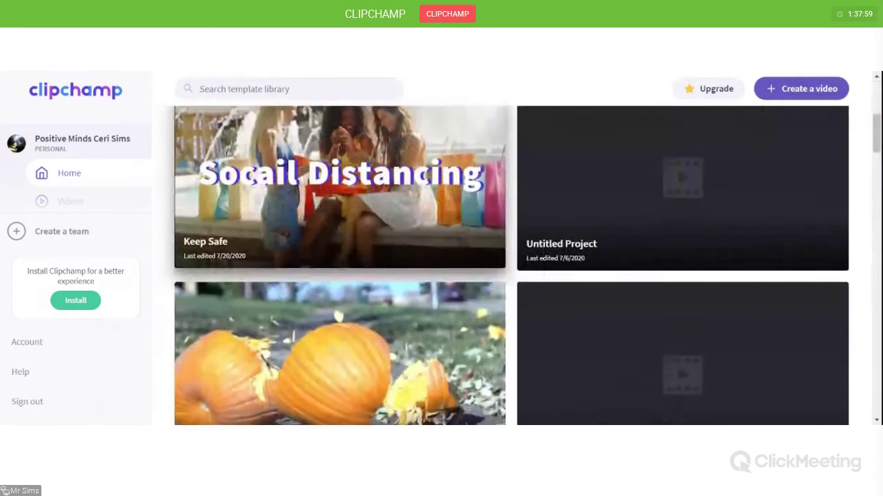
scroll(459, 310, up, 5)
scroll(138, 282, down, 5)
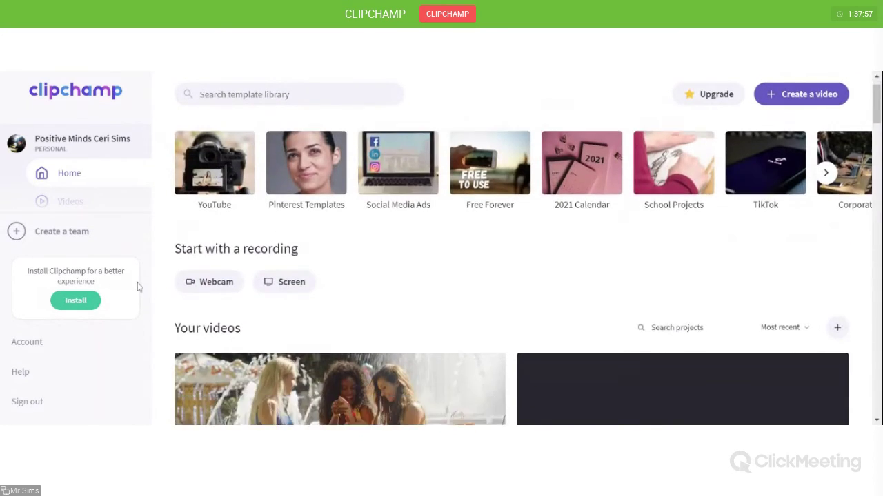
scroll(269, 302, up, 5)
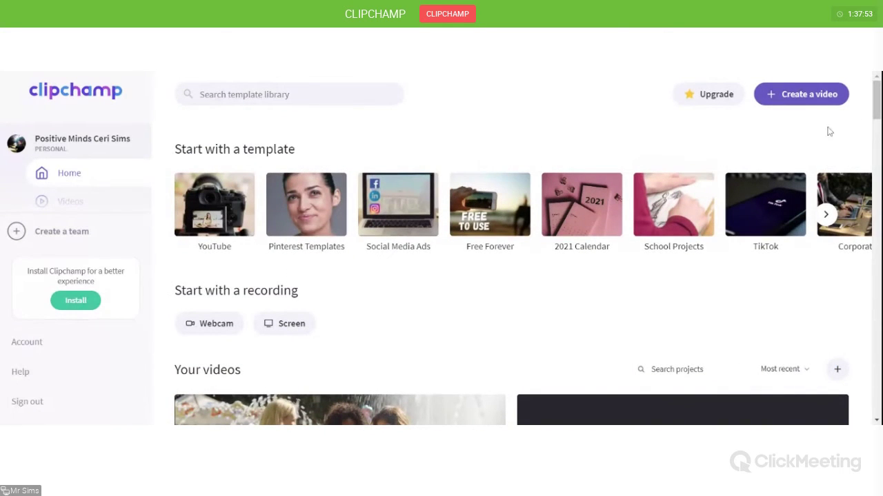
Step: Create a new video project and rename it Green Screen
click(788, 95)
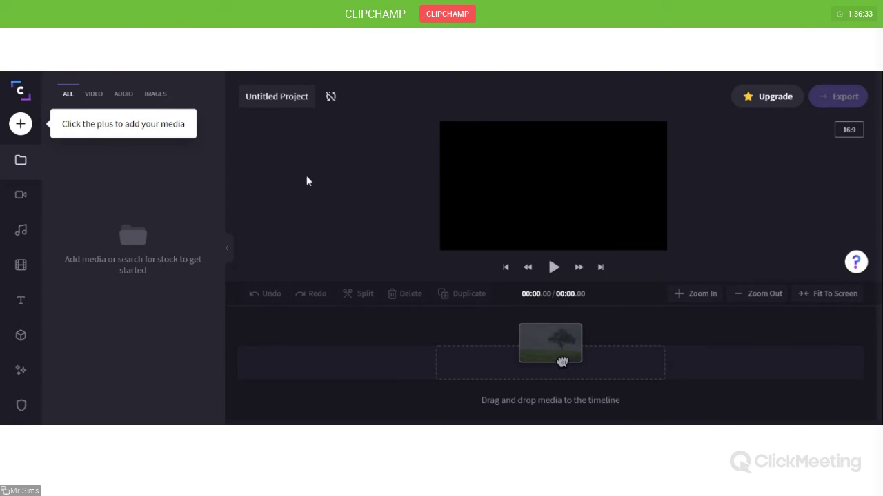
click(279, 96)
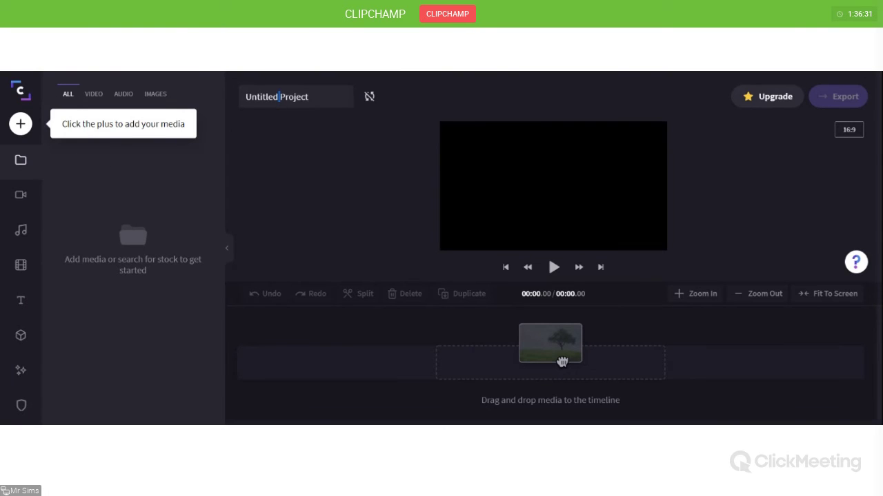
drag(309, 97, 232, 89)
text(een Screen)
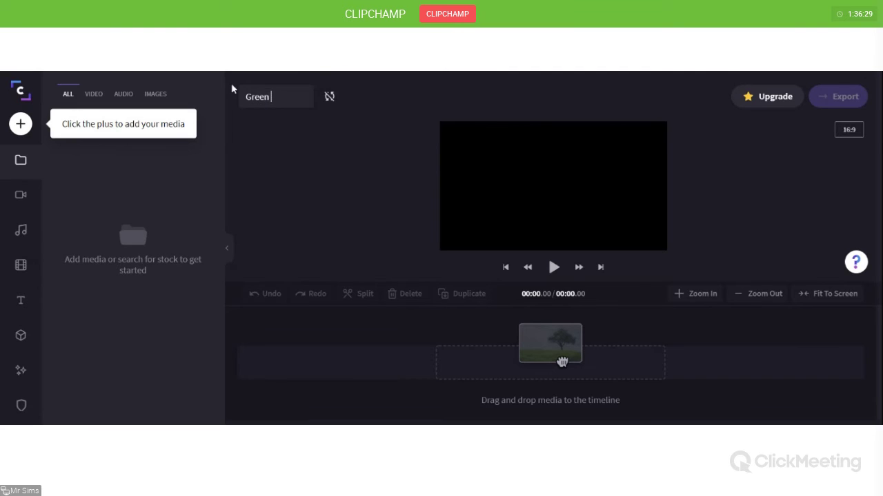
click(299, 181)
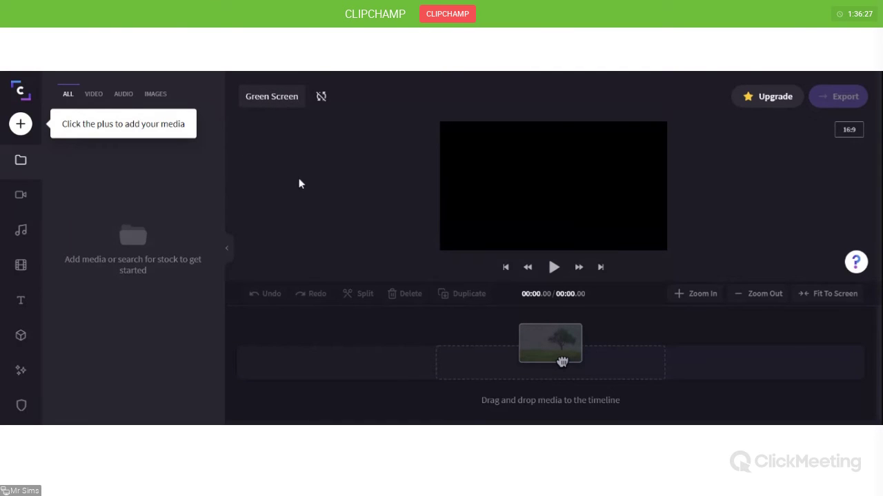
Step: Add the stock clip of the young female doctor showing thumbs down, from the Perfect for Green Screen collection, to the timeline
click(19, 125)
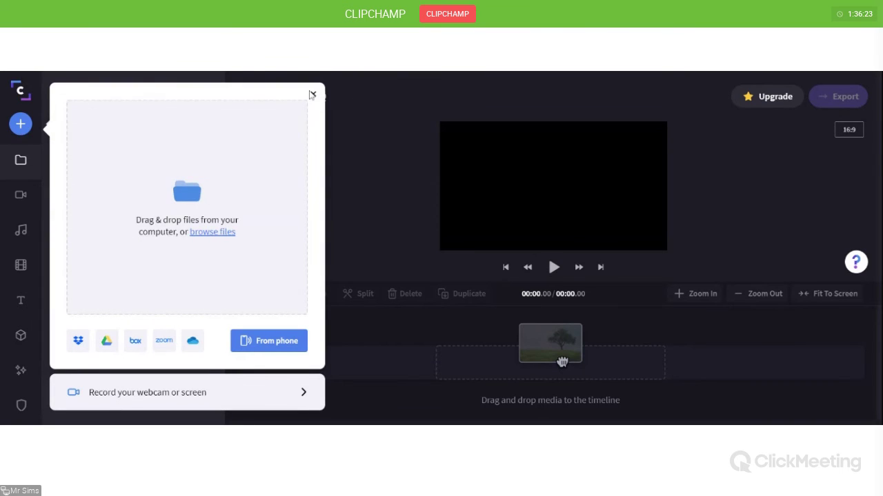
click(313, 96)
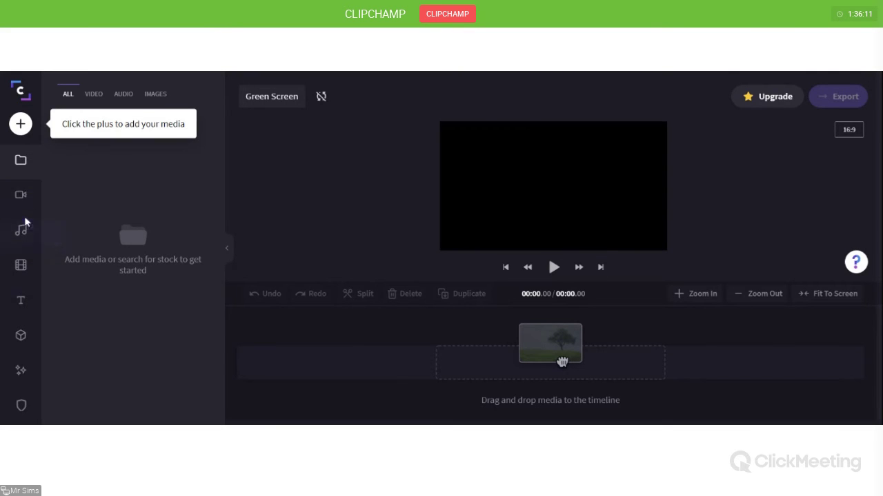
click(22, 264)
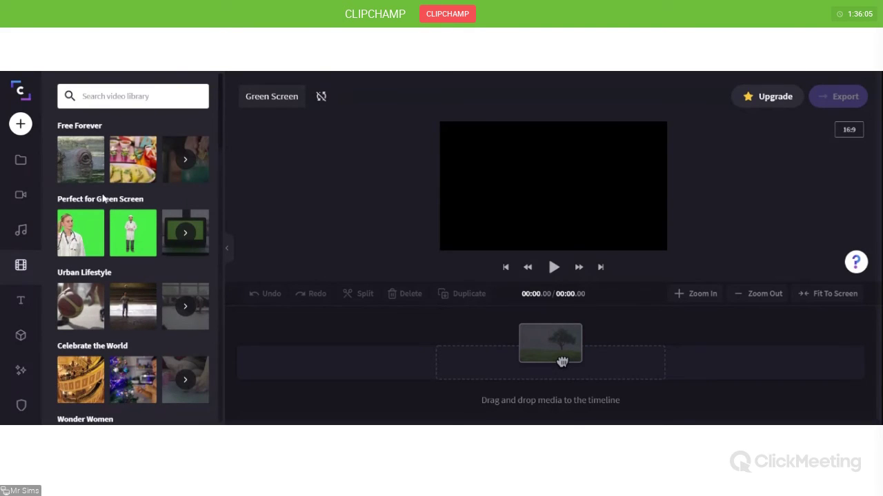
click(97, 237)
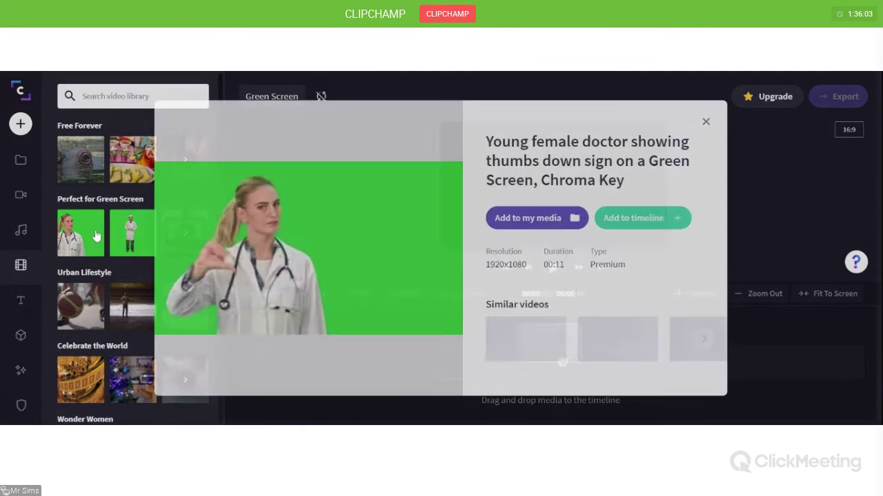
click(651, 219)
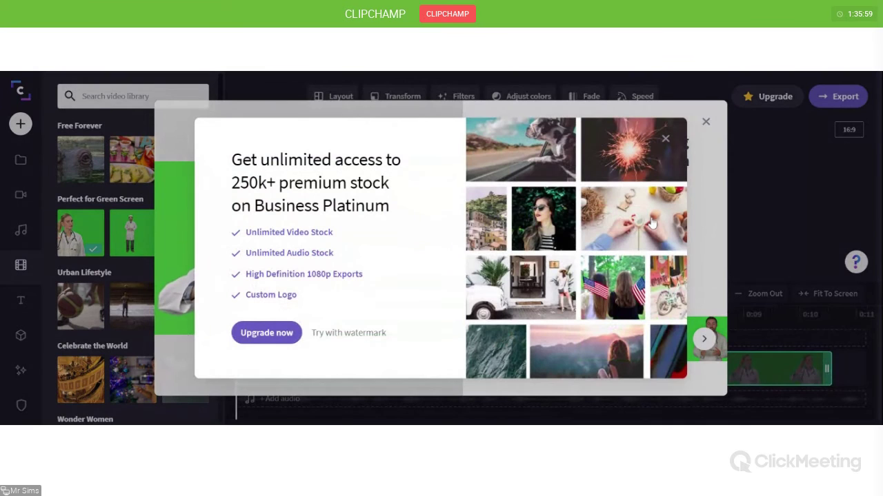
click(705, 123)
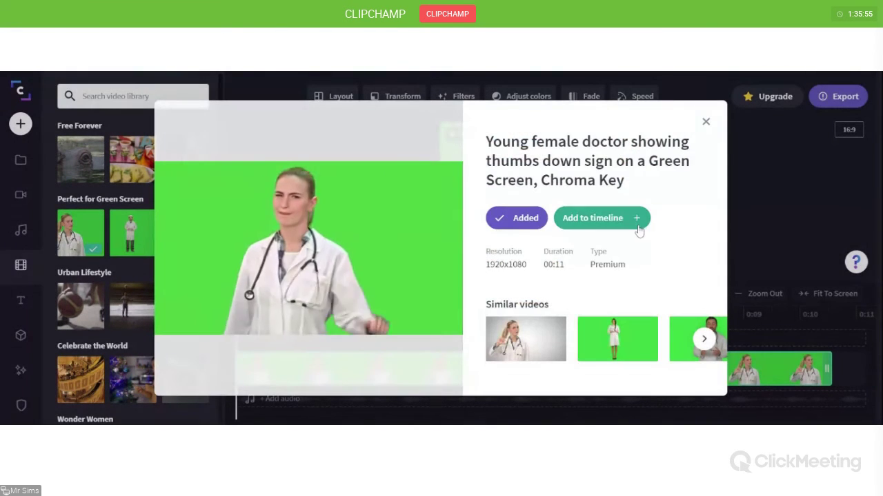
click(704, 124)
Step: Add the second Perfect for Green Screen stock clip, the full-length doctor, to the timeline
click(401, 364)
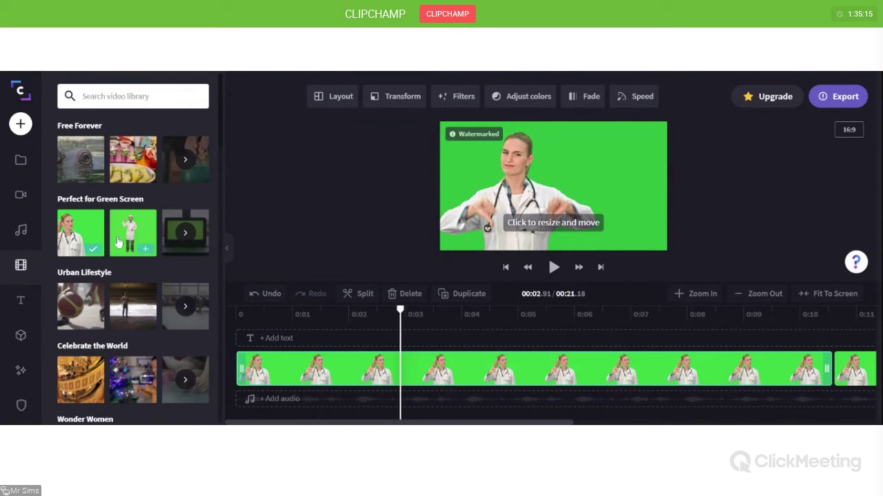
click(145, 252)
click(144, 252)
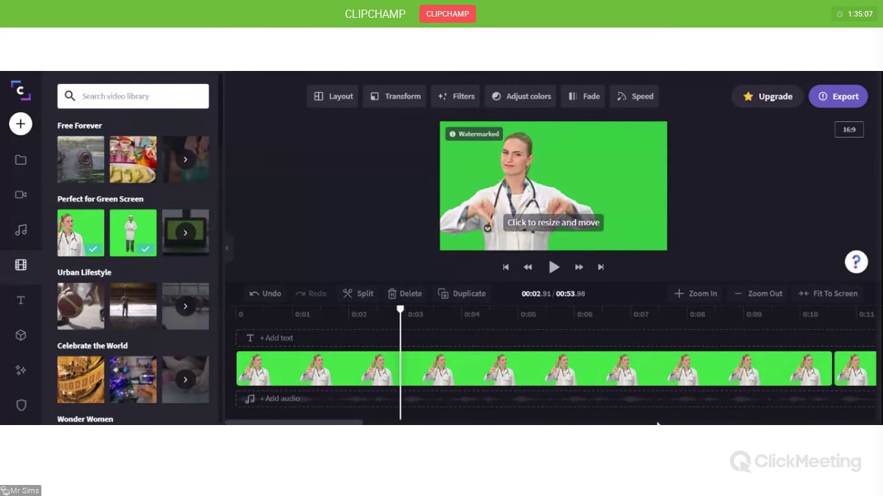
Step: Apply the Green Screen filter to the first female doctor clip on the timeline
click(746, 383)
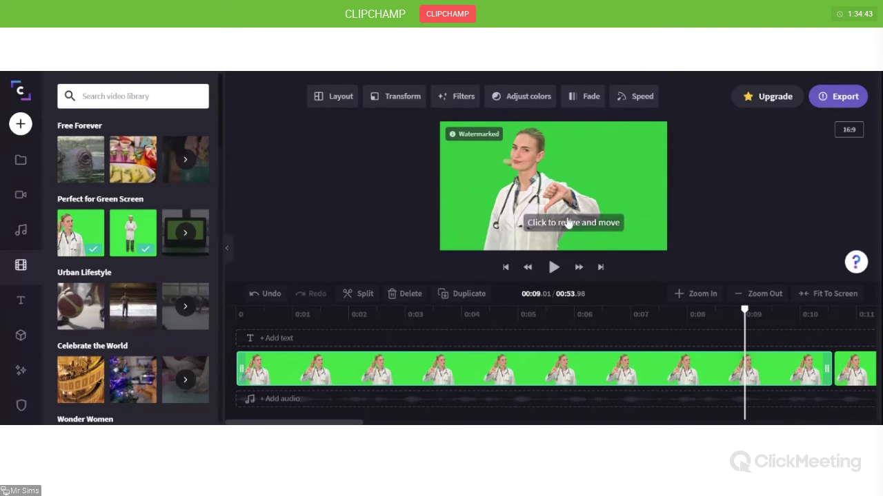
drag(745, 310, 328, 338)
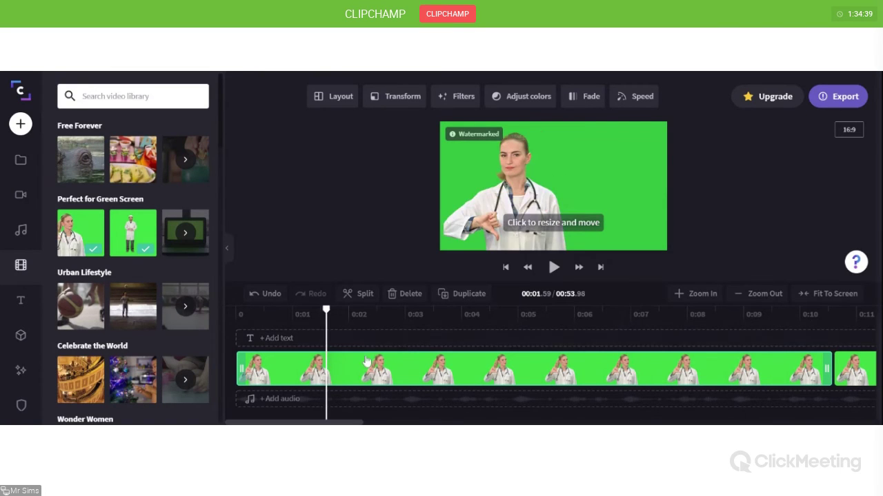
click(389, 362)
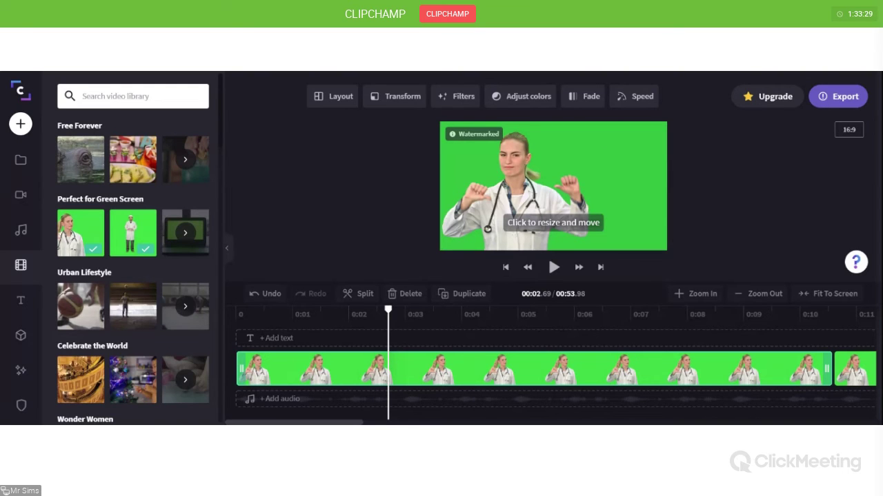
click(479, 376)
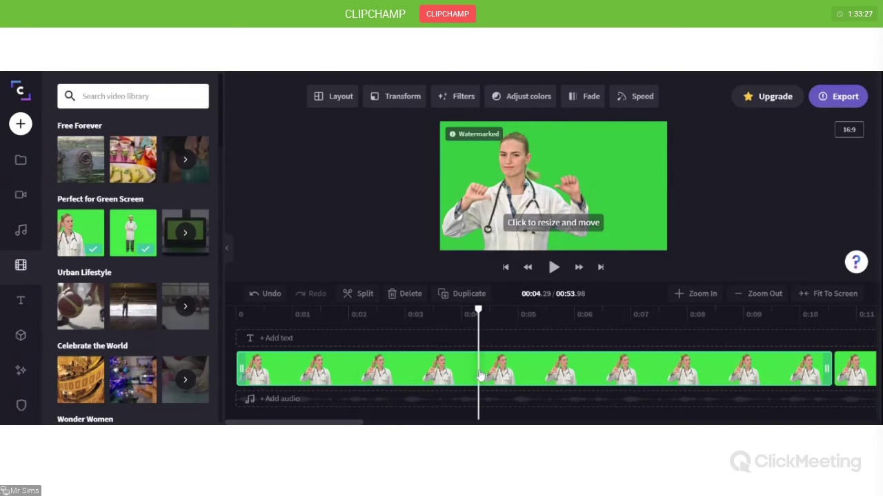
click(456, 96)
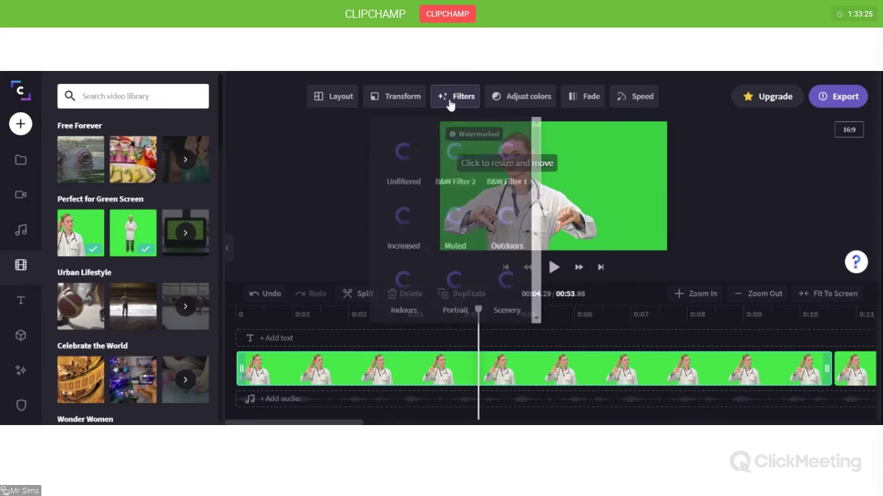
scroll(457, 216, down, 5)
click(455, 215)
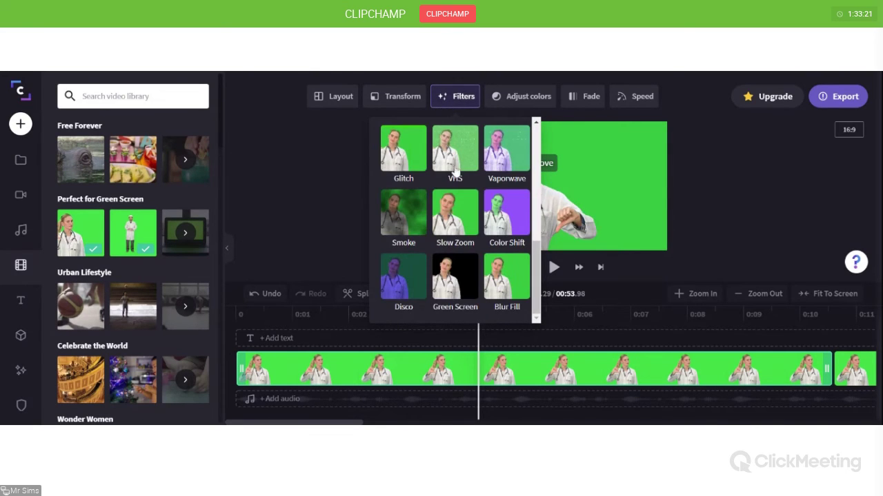
click(458, 279)
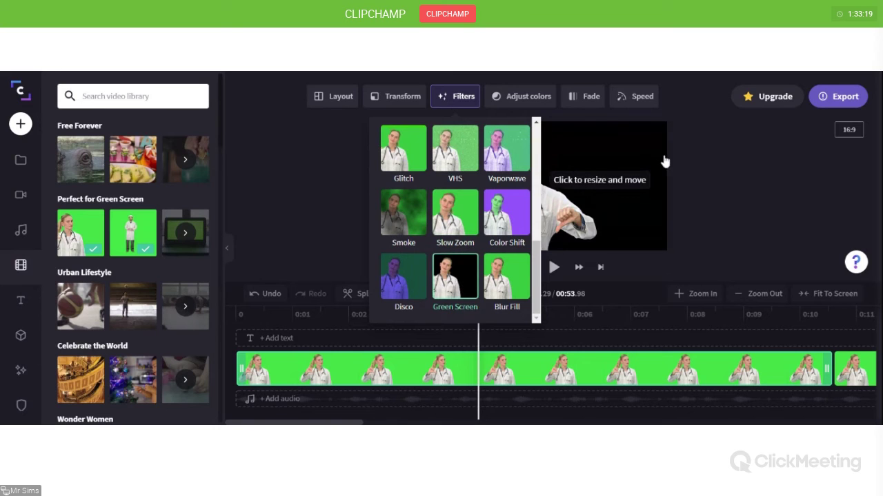
click(725, 189)
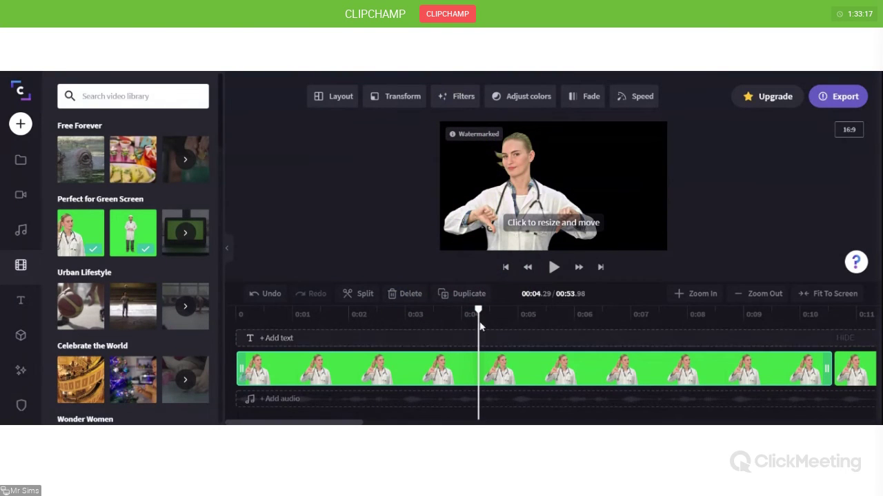
Step: Play back the filtered female doctor clip from about 2.6 seconds to check the background removal
drag(478, 312, 385, 310)
key(space)
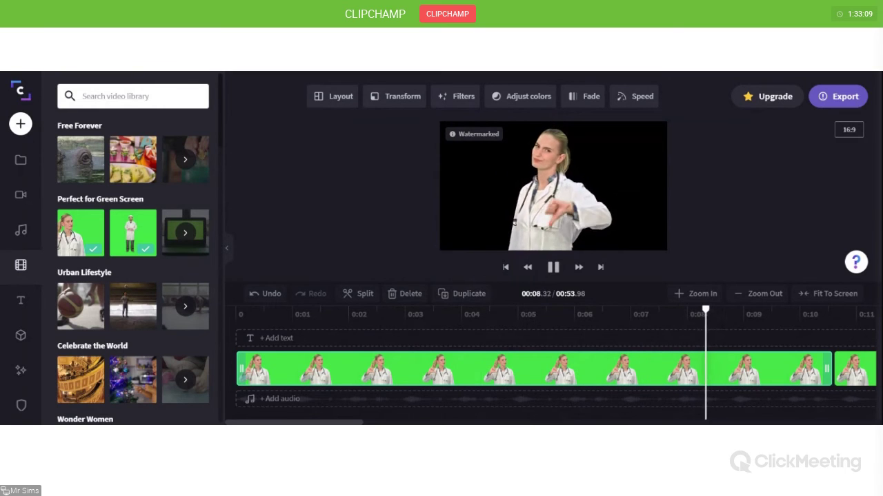
click(553, 267)
Step: Reopen the filter choices for the first clip and select Green Screen again
click(454, 97)
click(706, 383)
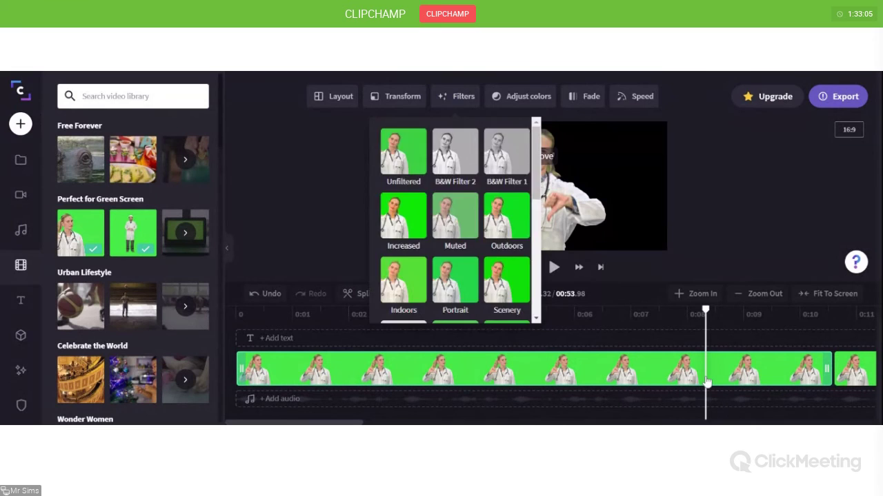
click(462, 97)
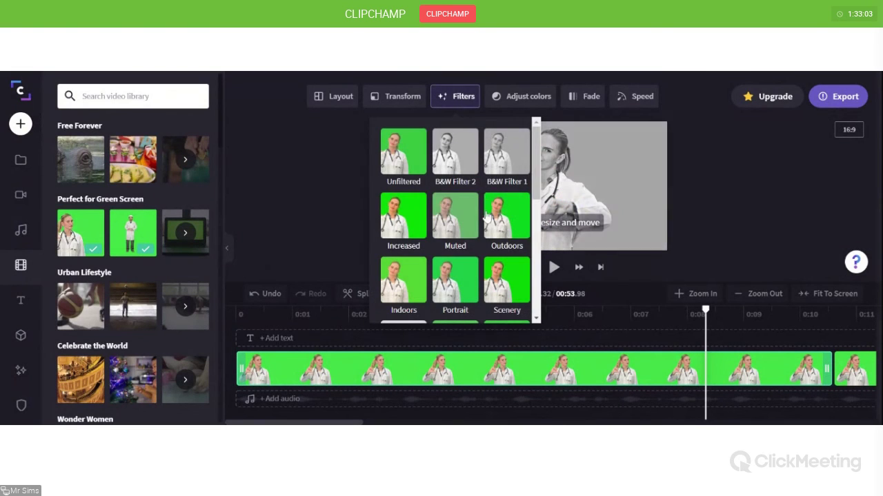
scroll(490, 255, down, 3)
scroll(491, 255, down, 2)
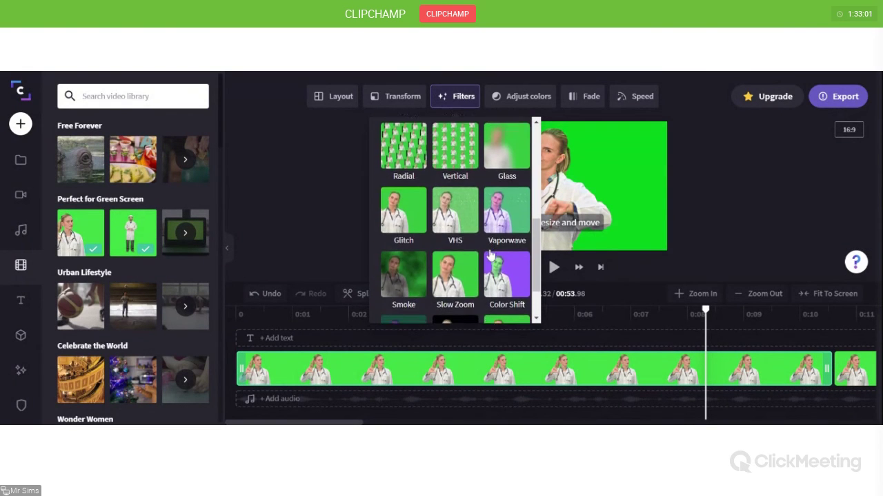
click(455, 276)
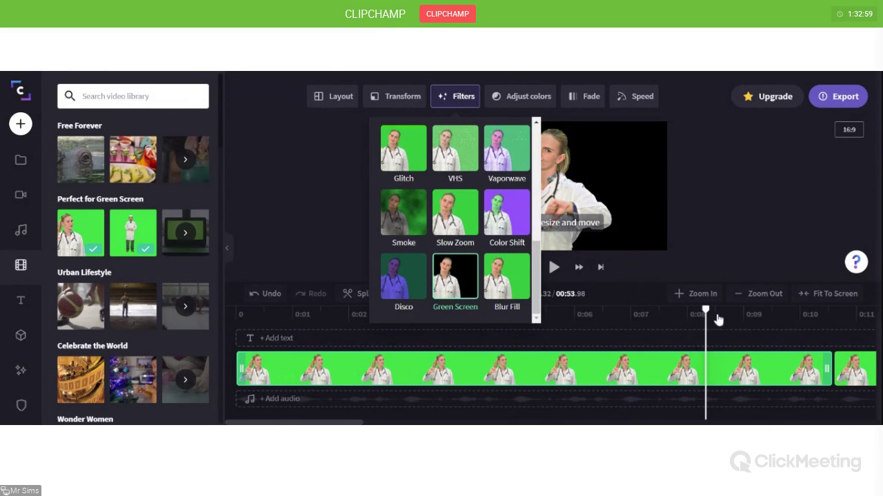
click(727, 223)
Step: Start a new video project, leaving the doctor clips project
mouse_move(502, 140)
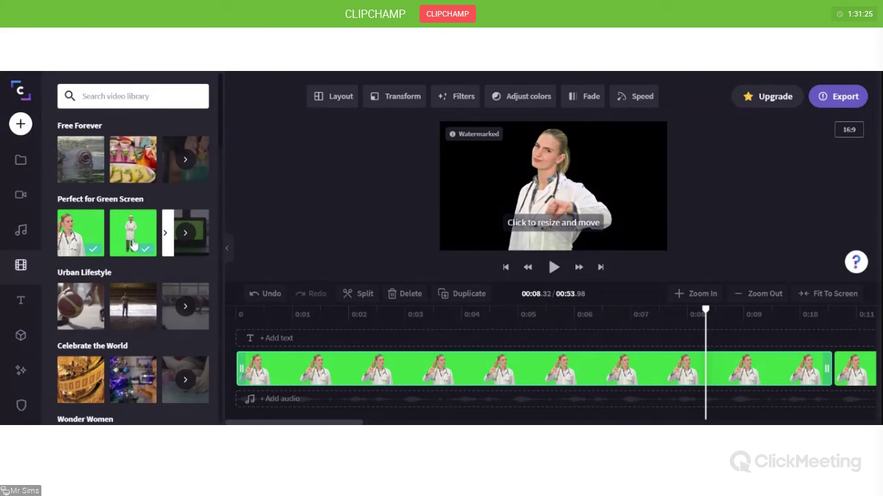
click(20, 90)
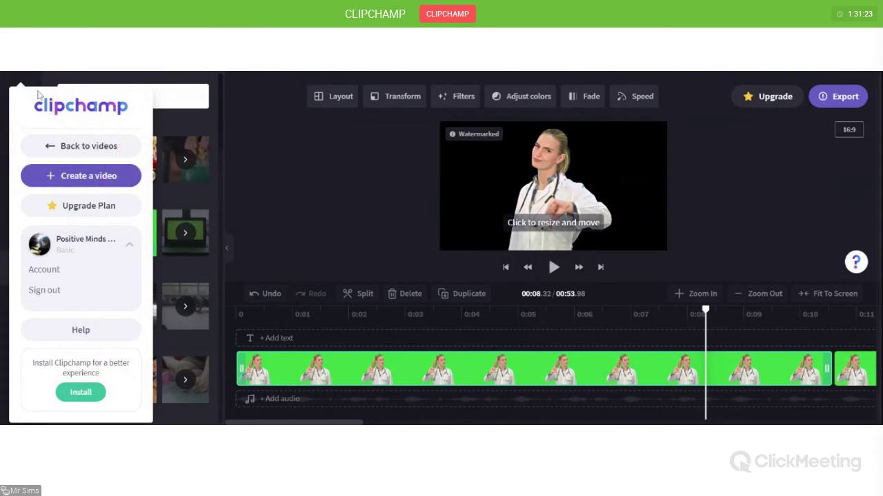
click(81, 175)
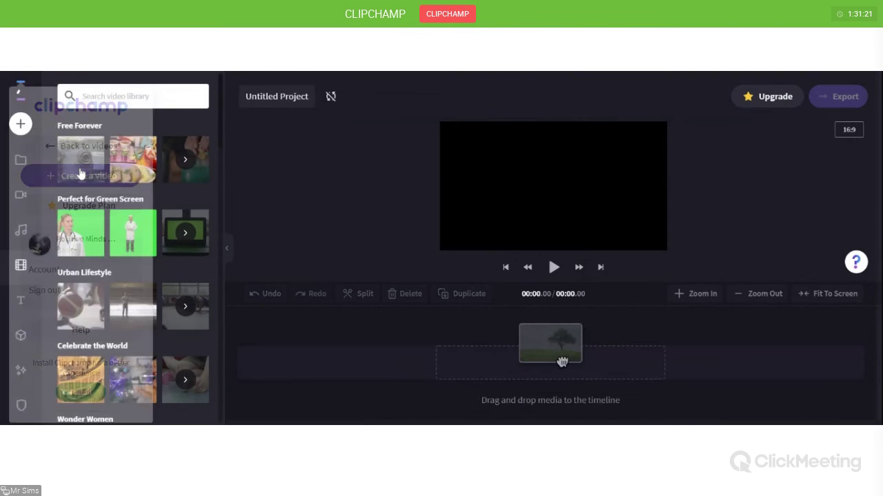
Step: Rename the untitled project as Green Screen 2
double_click(287, 97)
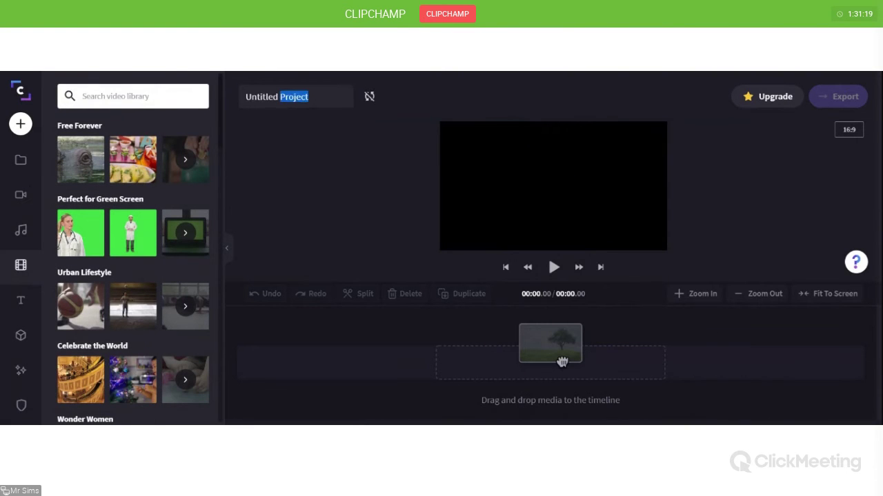
key(BackSpace)
key(BackSpace)
key(BackSpace)
key(BackSpace)
key(BackSpace)
key(BackSpace)
key(BackSpace)
key(BackSpace)
key(BackSpace)
key(BackSpace)
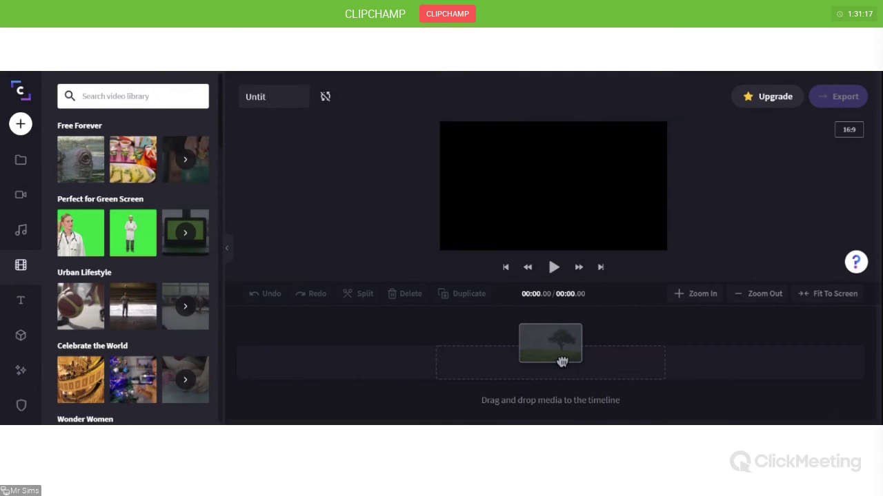
text(G)
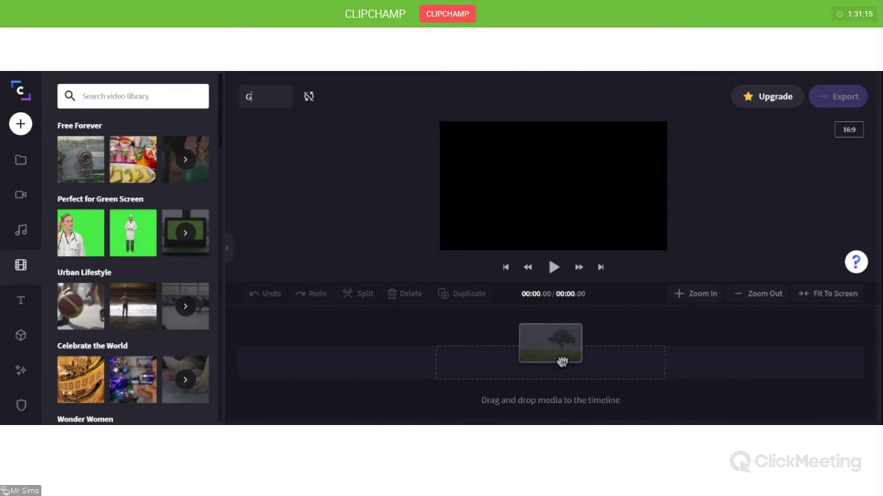
text(reen Screen 2)
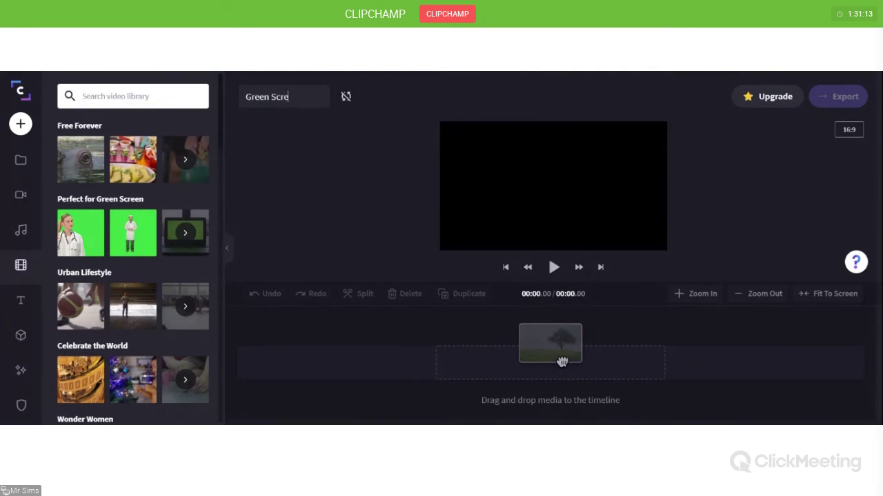
click(309, 192)
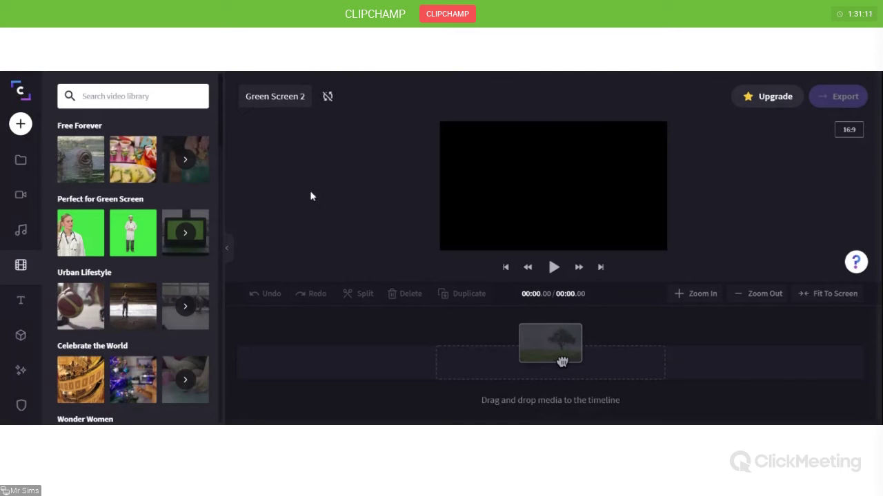
Step: Add the 5-second Perfect for Green Screen stock clip of the curly-haired woman in glasses to the timeline
click(20, 160)
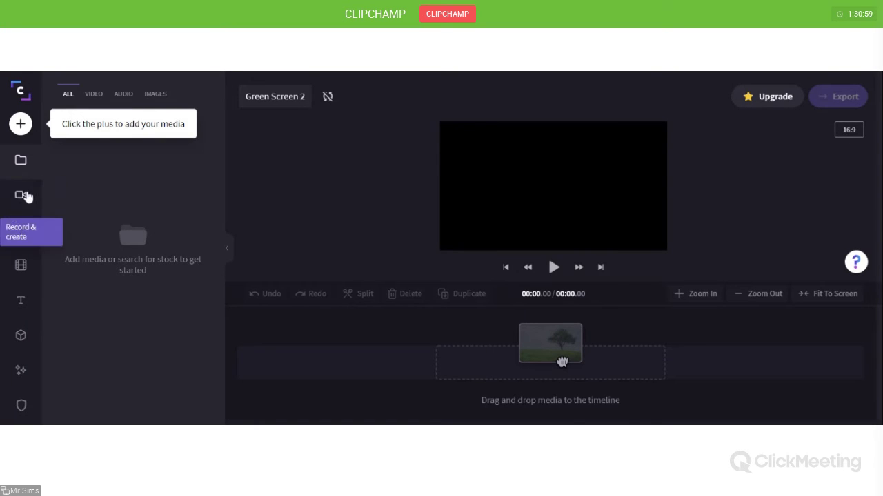
click(27, 276)
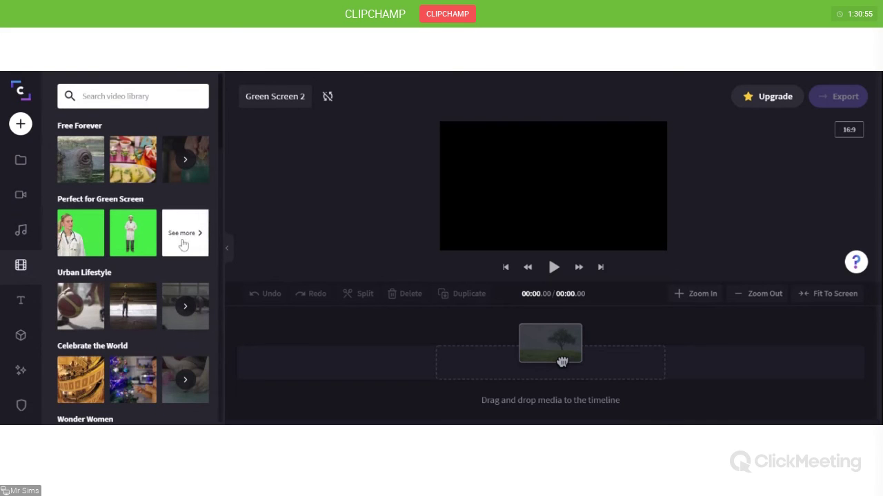
click(183, 242)
scroll(149, 340, down, 4)
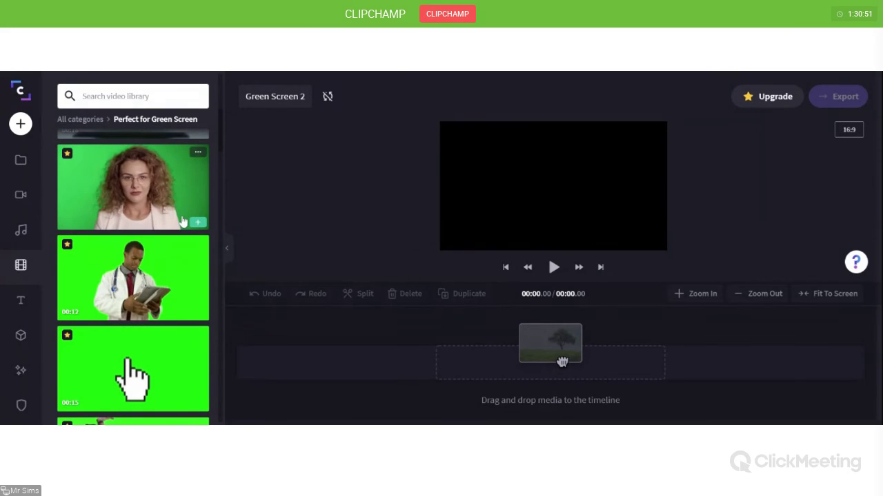
click(198, 225)
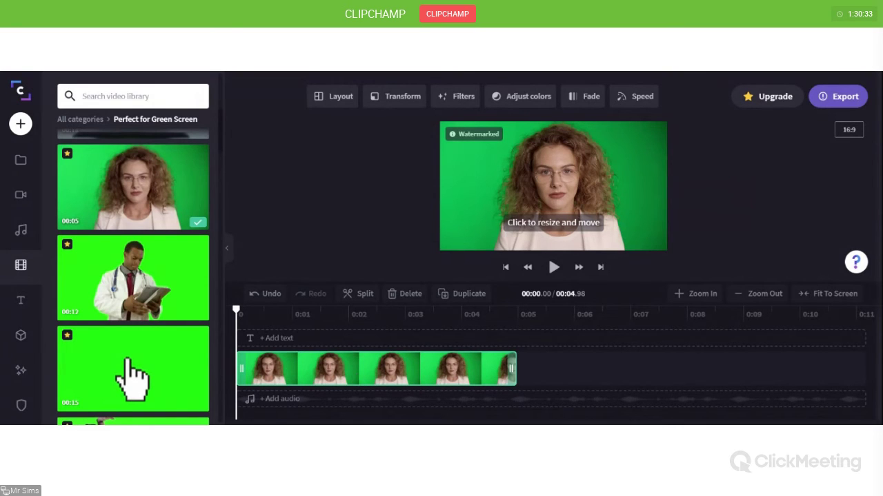
Step: Place the playhead at about 2.3 seconds and apply the Green Screen filter to the curly-haired woman's clip
click(428, 390)
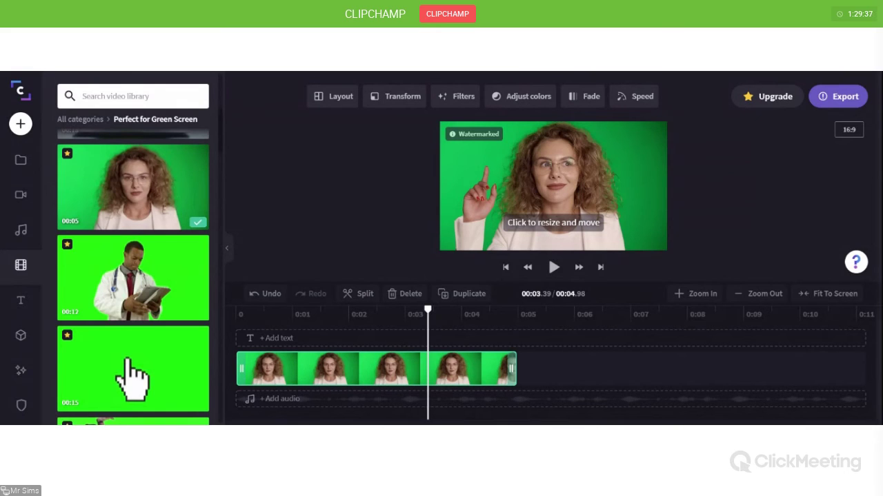
click(365, 372)
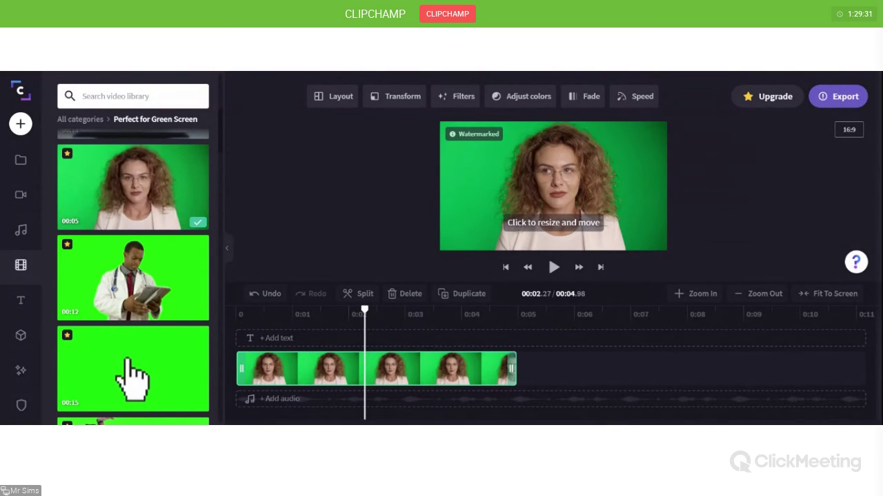
click(462, 100)
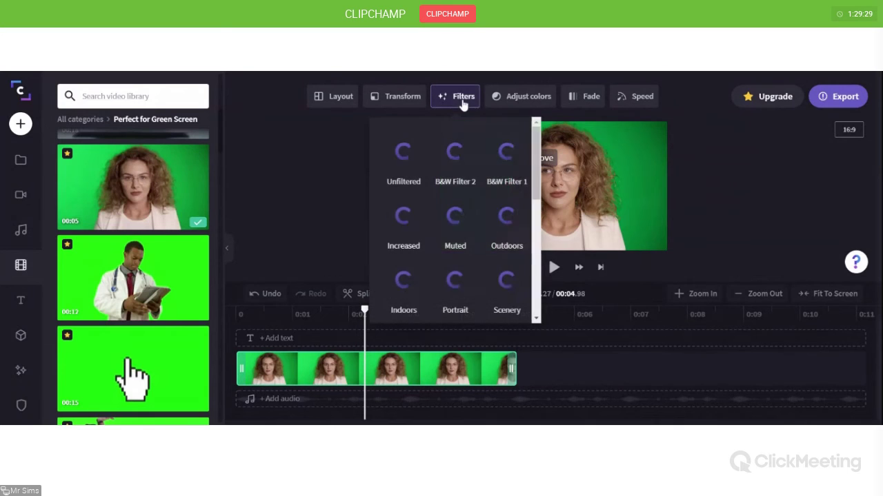
scroll(453, 214, down, 5)
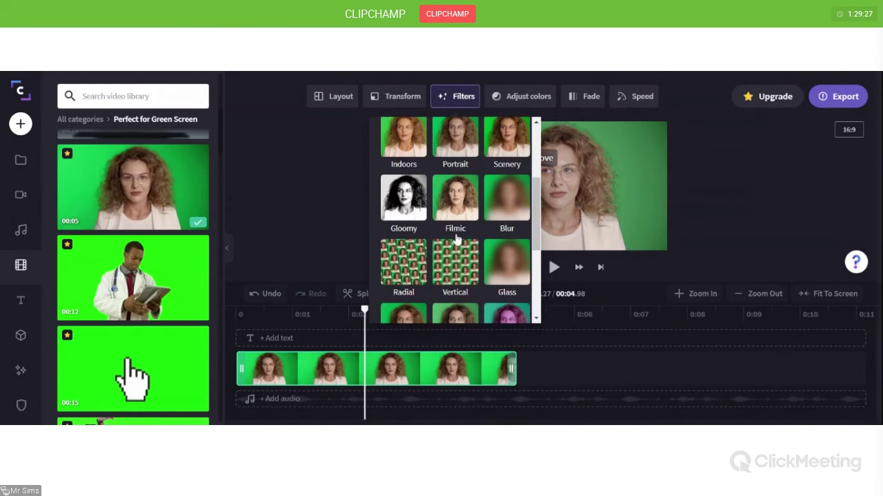
click(459, 286)
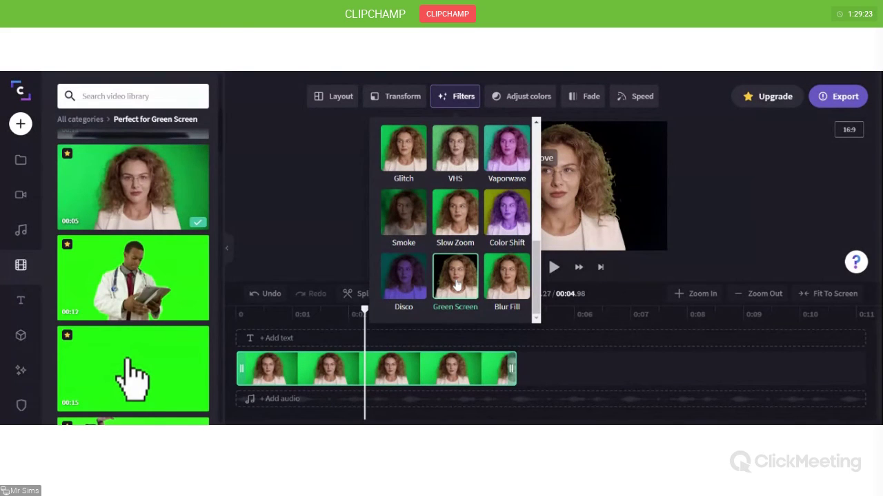
click(338, 242)
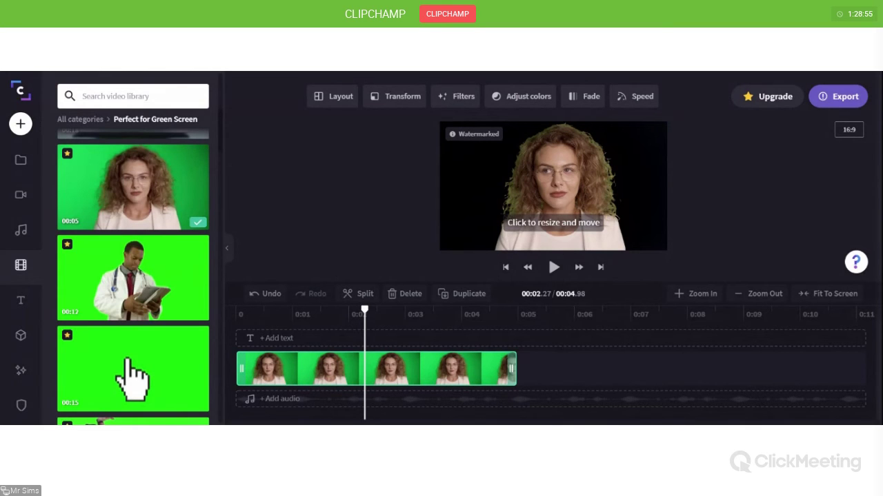
Step: Reopen the filter choices for the curly-haired woman's clip and select Green Screen again
click(455, 98)
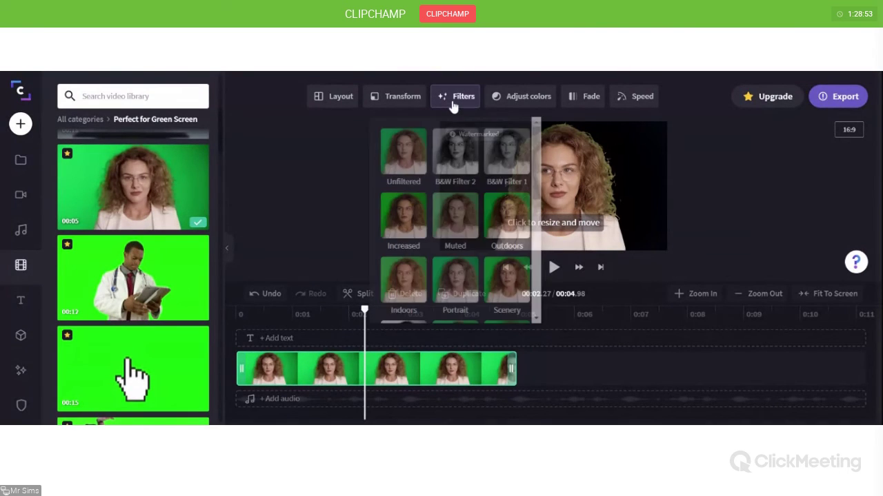
scroll(480, 214, down, 3)
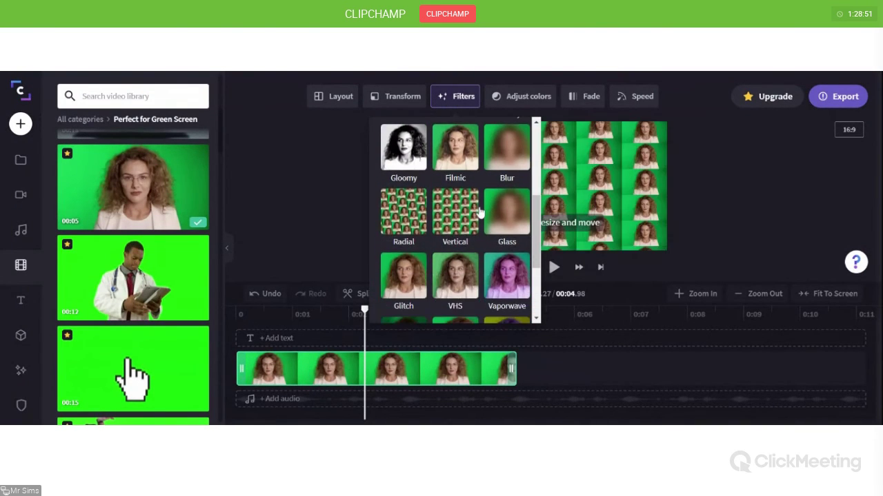
scroll(480, 214, down, 3)
click(465, 286)
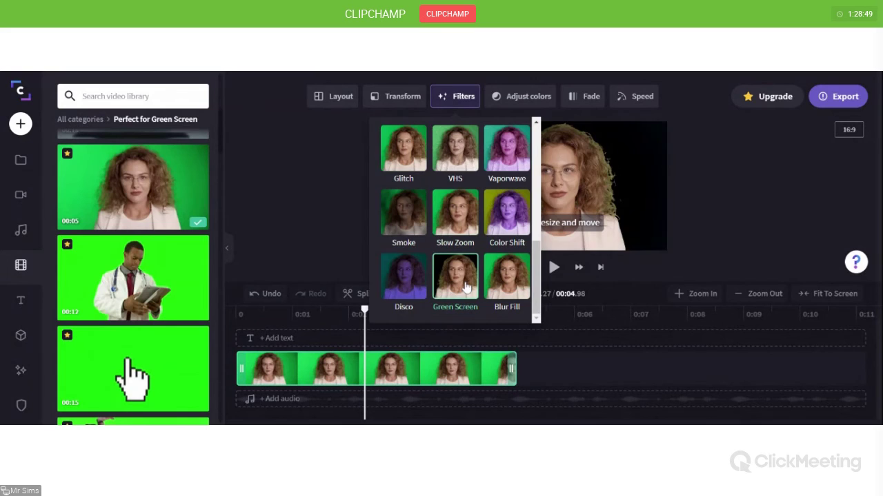
click(306, 249)
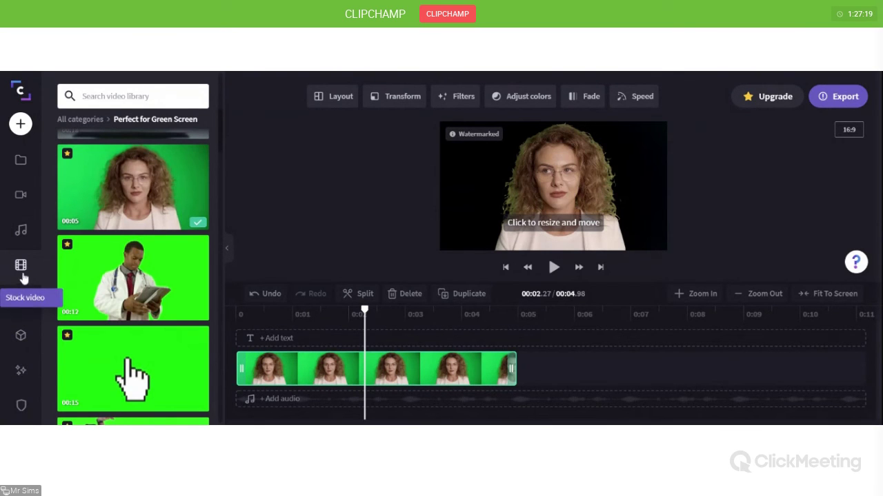
Step: Reapply the Green Screen filter to the woman's clip and move the playhead to about 4.7 seconds
mouse_move(160, 221)
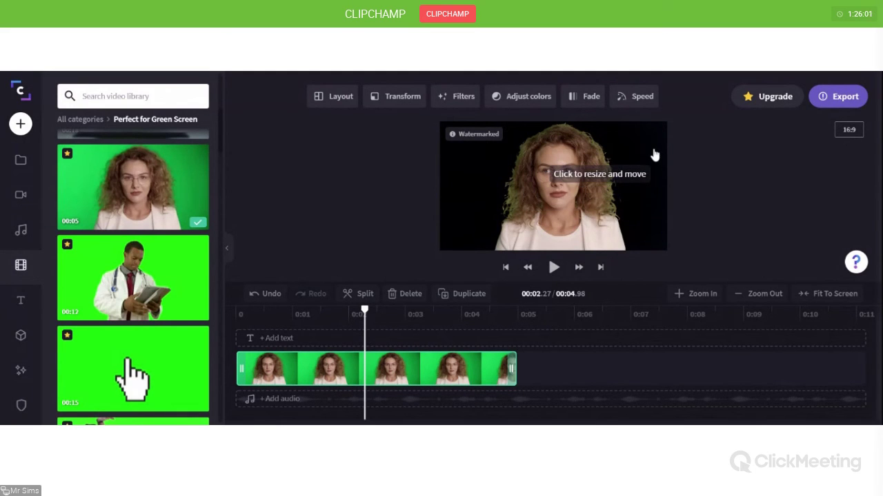
click(455, 97)
scroll(482, 231, down, 5)
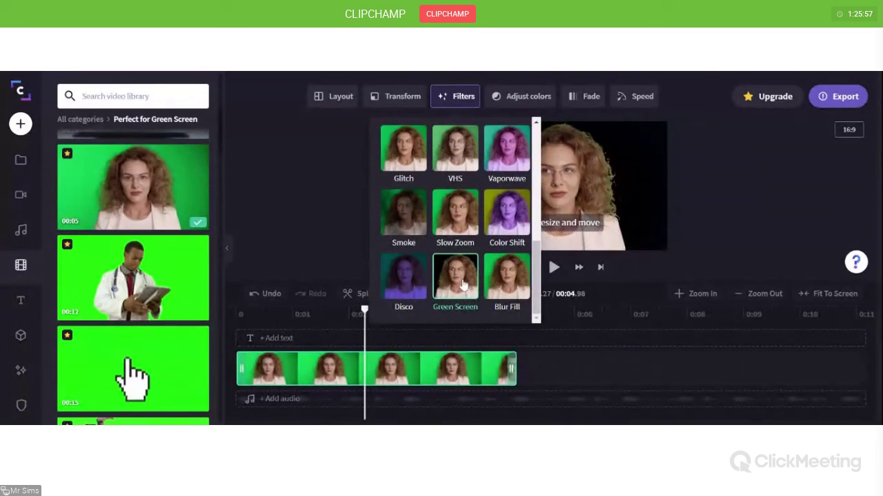
click(341, 236)
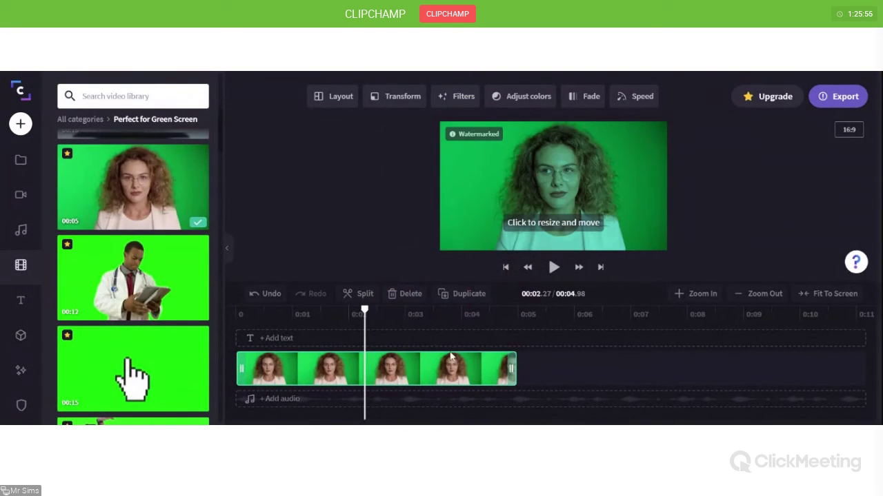
click(456, 96)
click(456, 96)
click(455, 96)
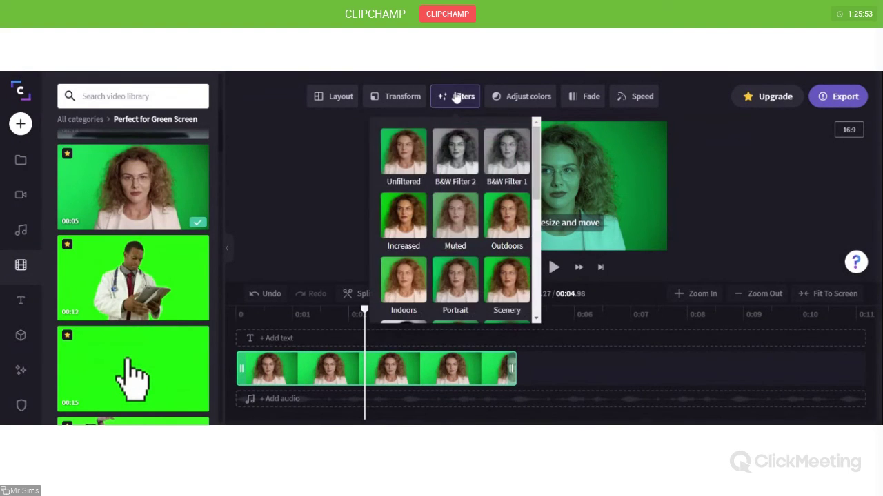
scroll(459, 207, down, 5)
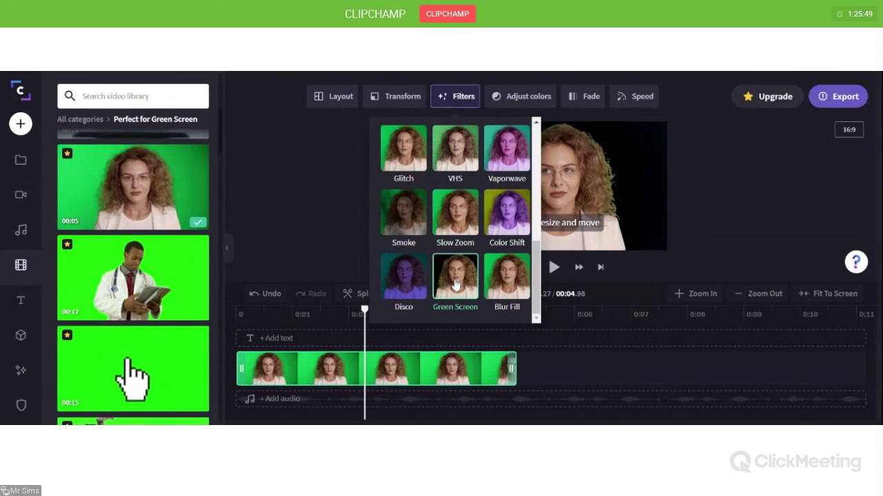
click(455, 284)
click(500, 311)
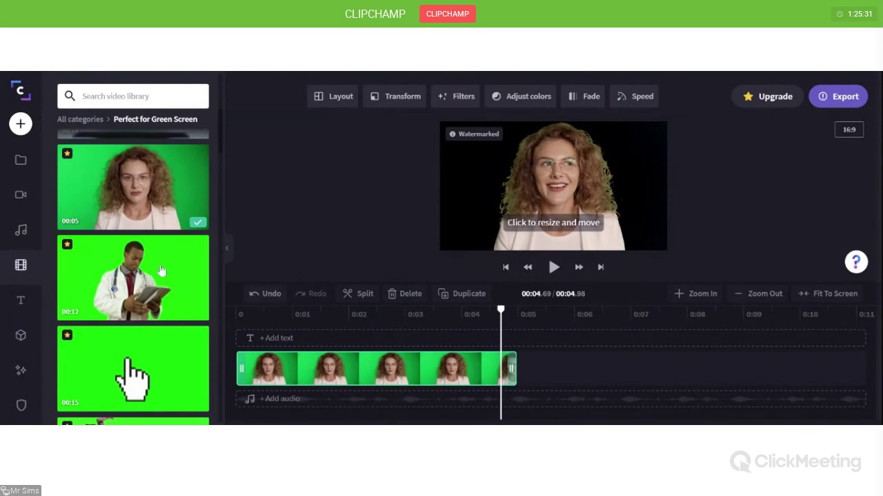
Step: Return to the stock video categories and add the Free Forever clip "Hippo looks away from camera" to the timeline
click(21, 269)
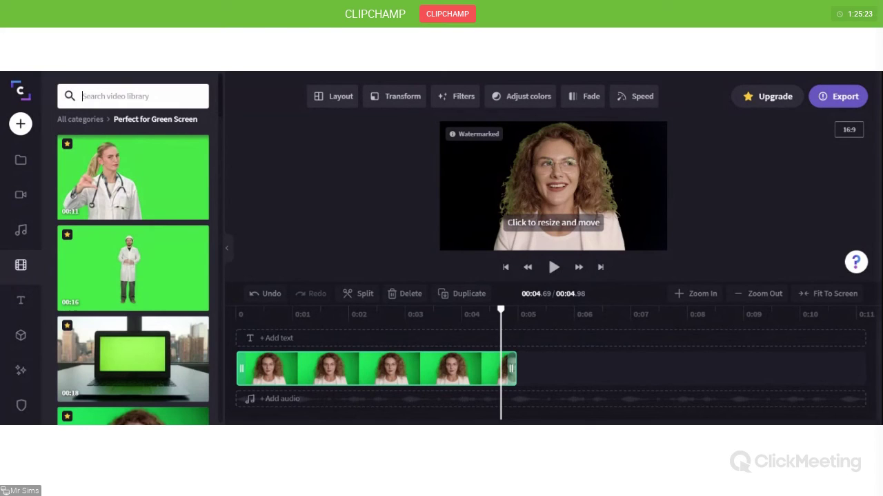
text(gr)
key(BackSpace)
key(BackSpace)
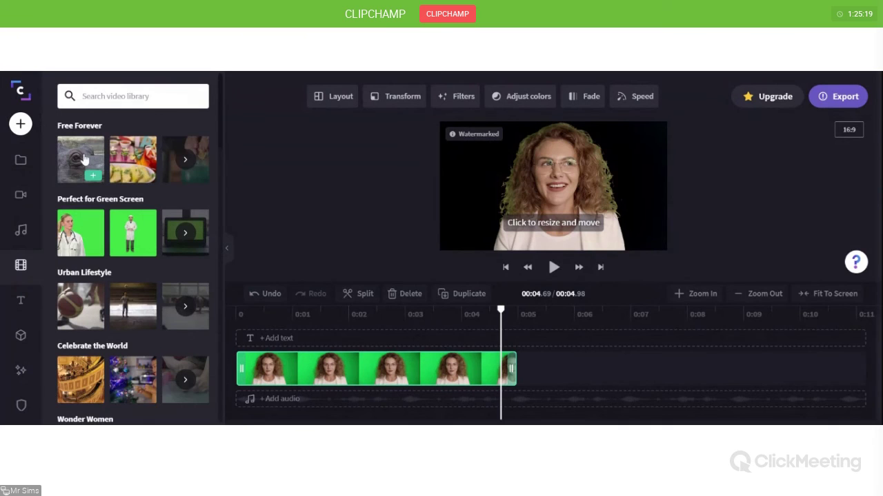
click(83, 159)
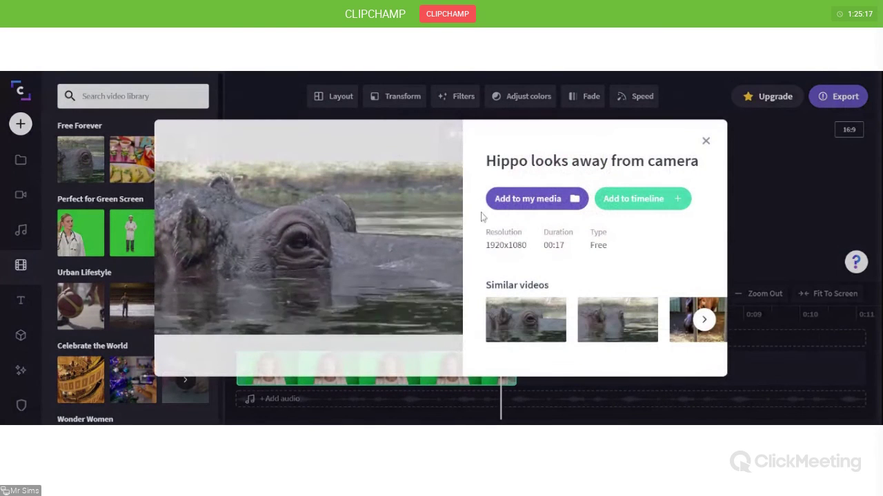
click(678, 205)
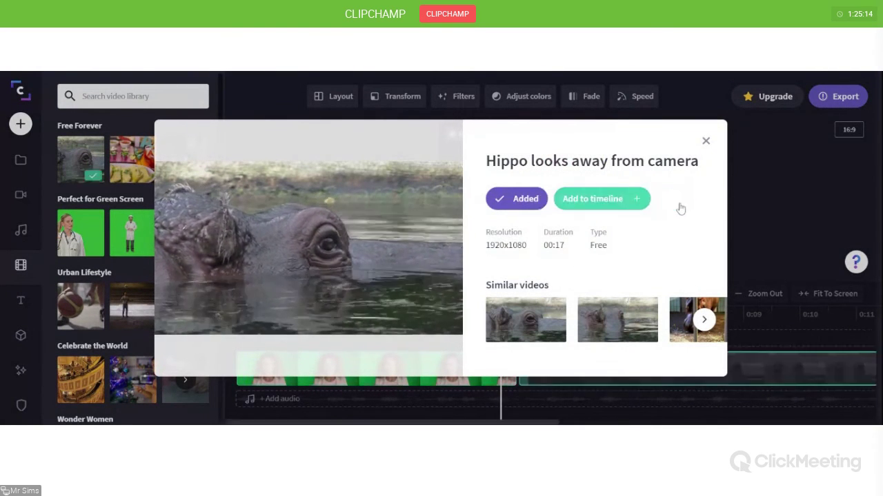
click(706, 142)
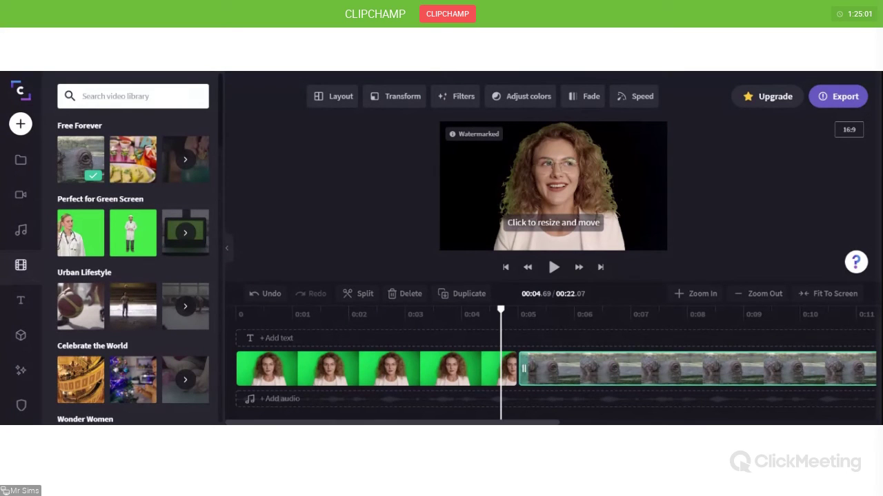
Step: Play back the transition from the woman's clip into the hippo clip and pause at about 8.9 seconds
click(607, 316)
drag(607, 313, 470, 321)
key(space)
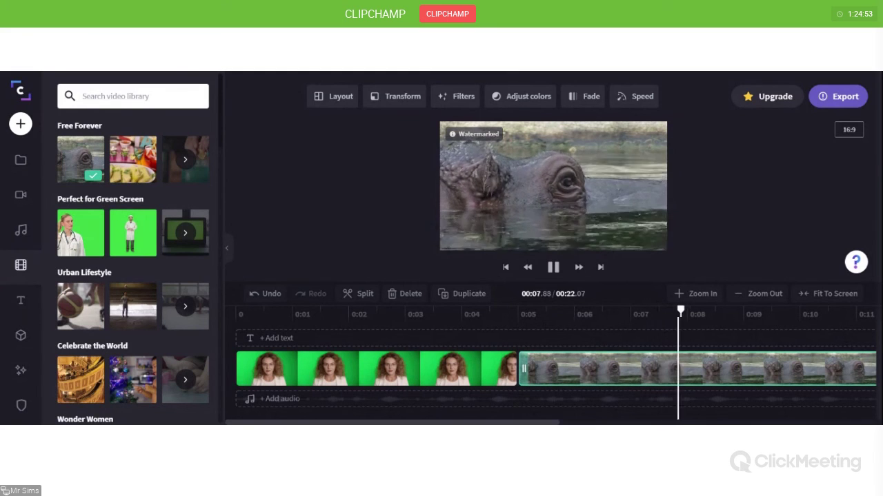
click(555, 268)
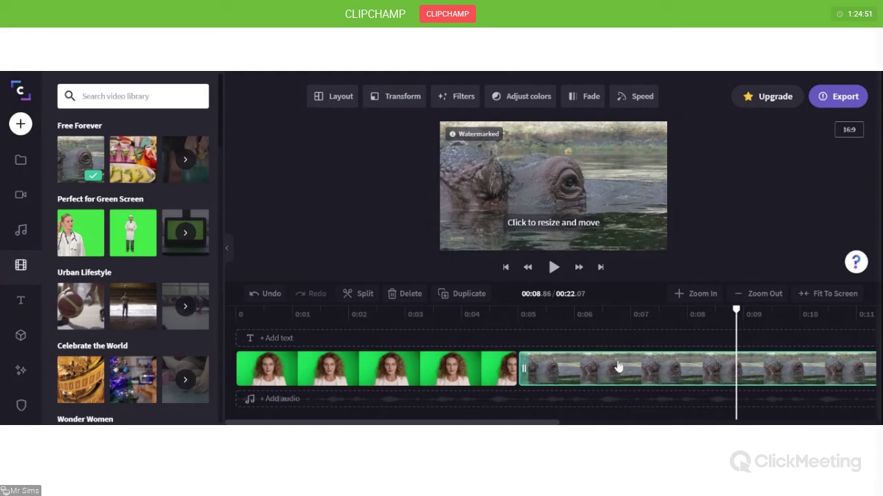
Step: Move the hippo clip to a track beneath the woman's clip, starting at 0, and play back the combined result
drag(627, 366, 306, 407)
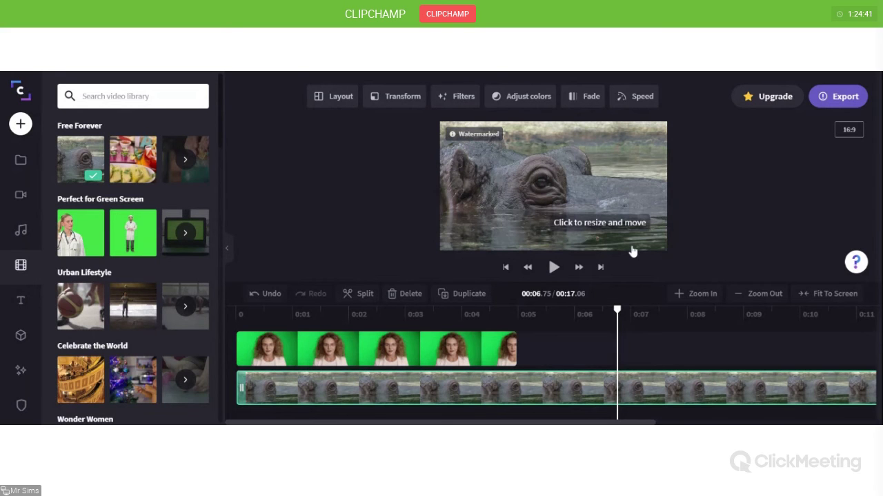
key(Home)
key(space)
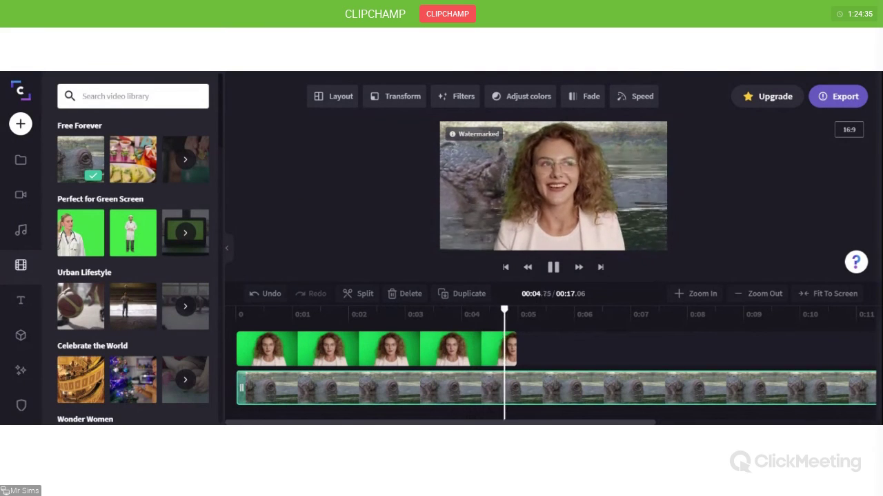
key(space)
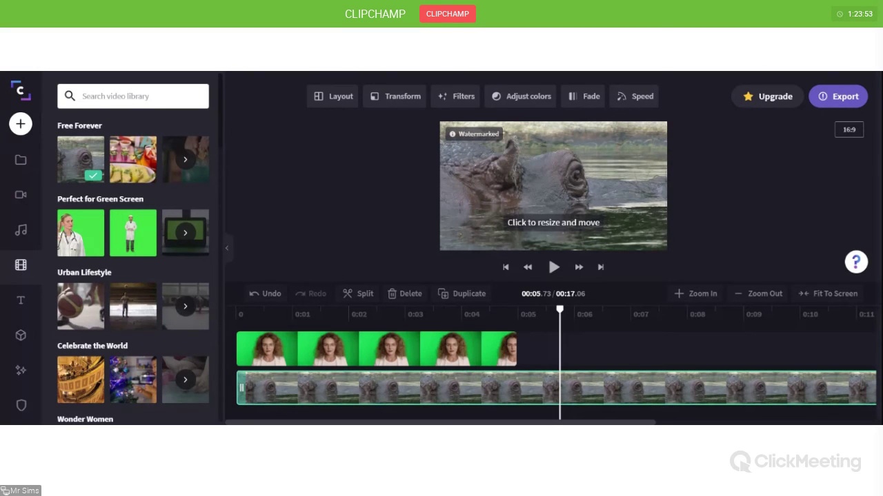
Step: Delete the hippo clip and add the gold particles clip from The Future of Creativity to the timeline
click(477, 389)
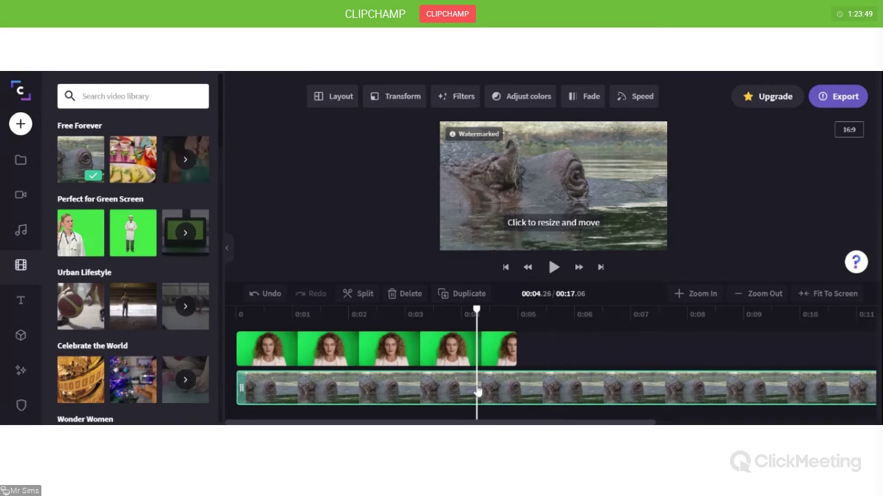
key(Delete)
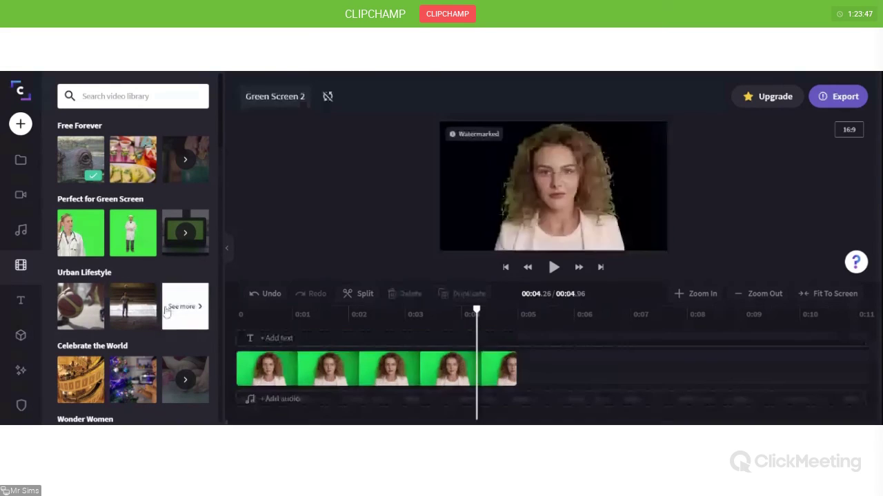
scroll(166, 311, down, 5)
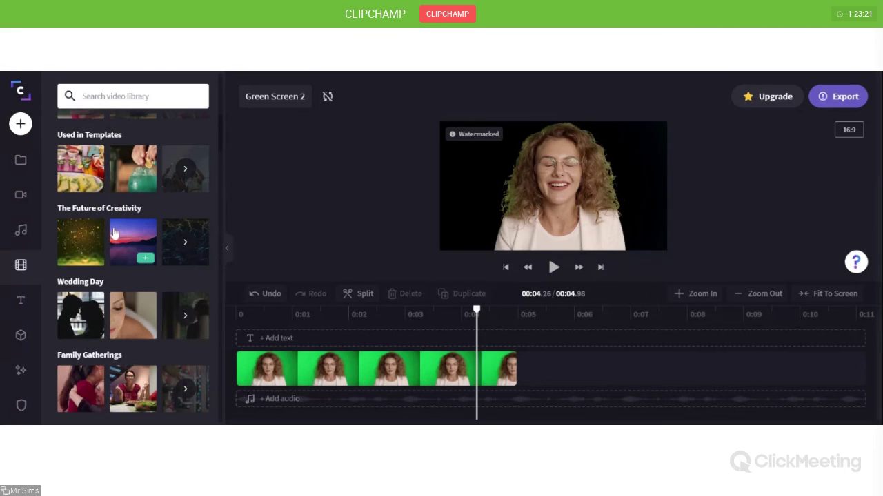
mouse_move(94, 261)
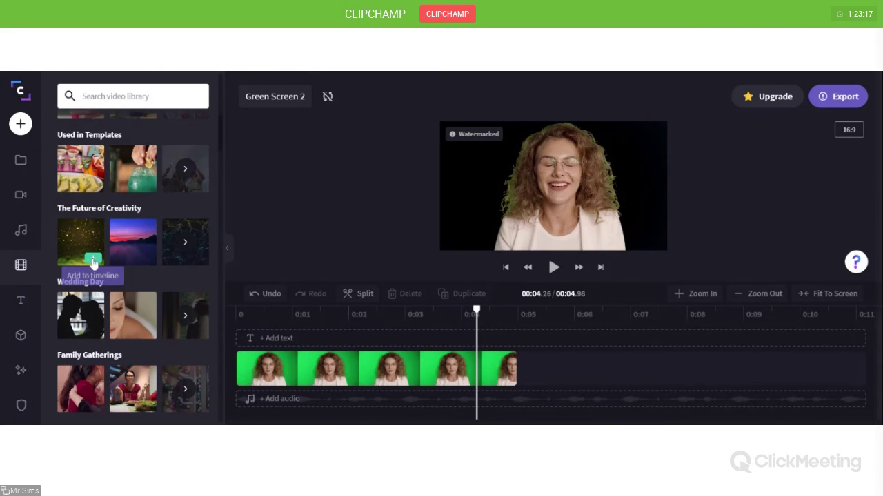
click(94, 261)
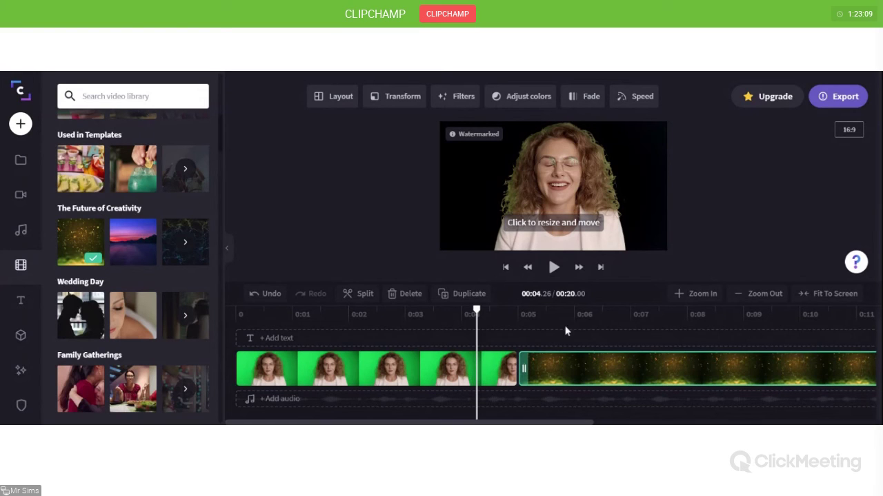
Step: Place the gold particles clip on a track beneath the woman's clip, starting at 0, and preview the combined result
drag(568, 370, 281, 406)
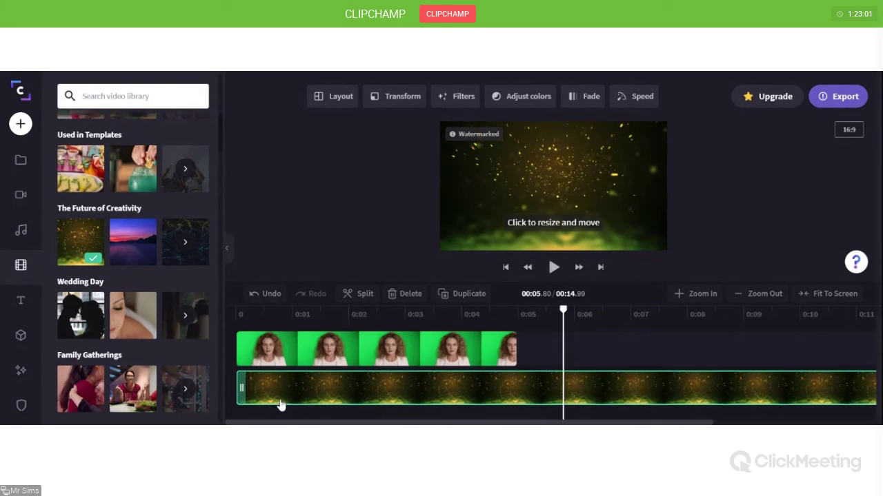
drag(564, 310, 270, 296)
key(space)
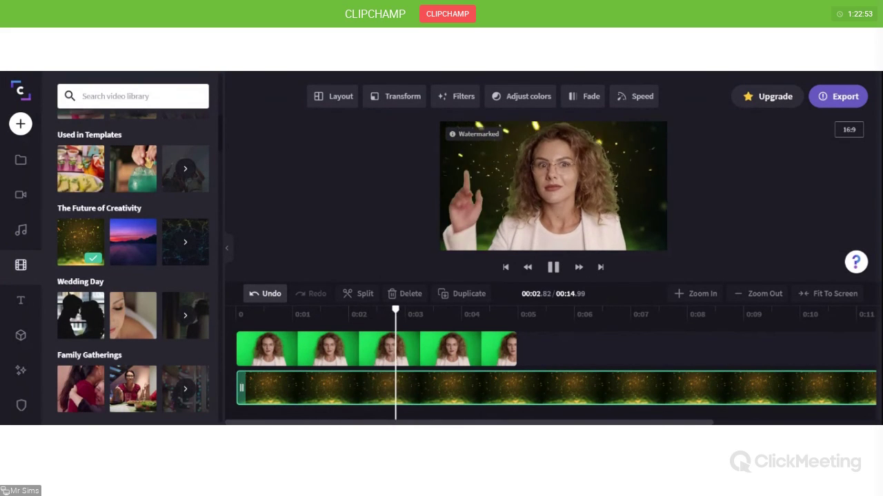
key(space)
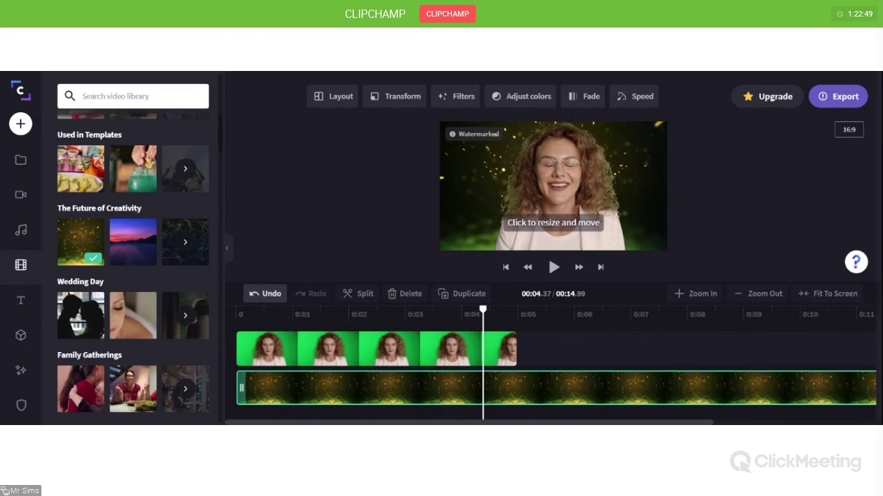
key(Home)
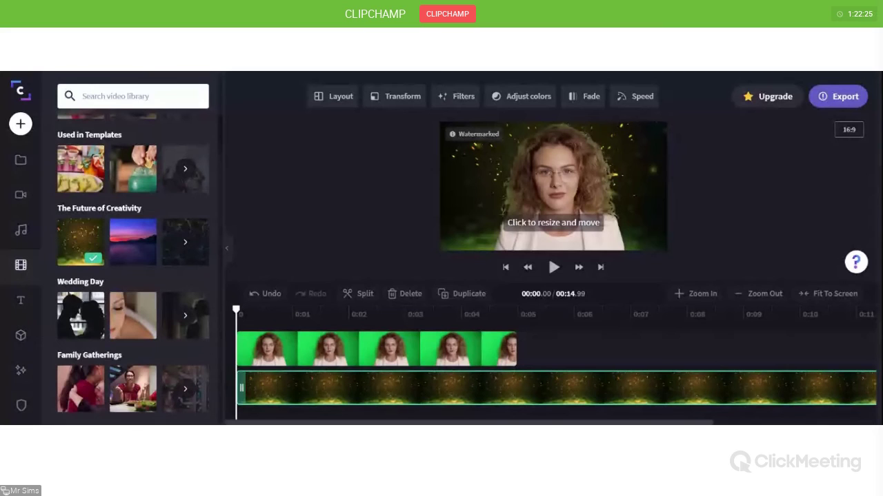
Step: Split the gold particles clip at about 5.28 seconds, just past the woman's clip, and delete the remaining part
click(648, 316)
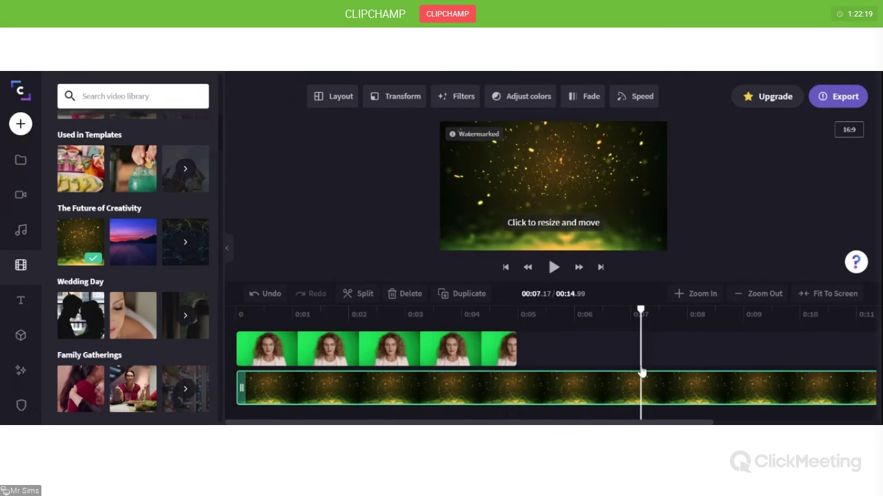
click(372, 316)
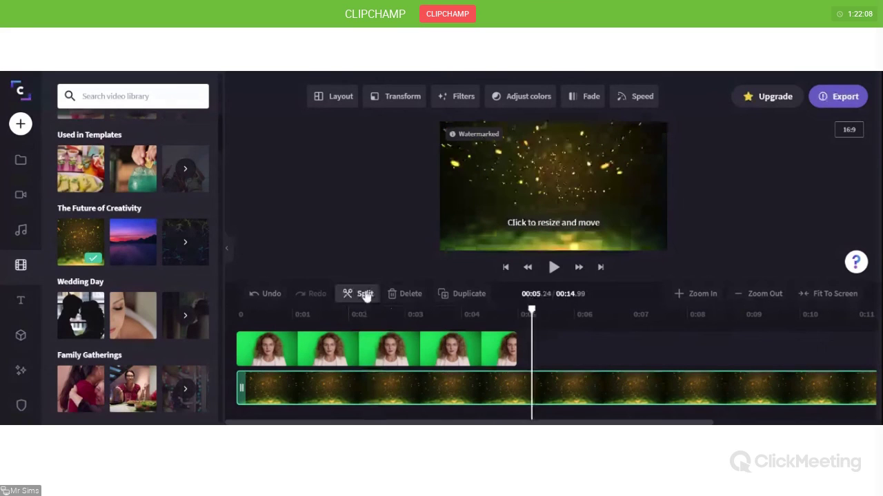
click(564, 409)
click(529, 374)
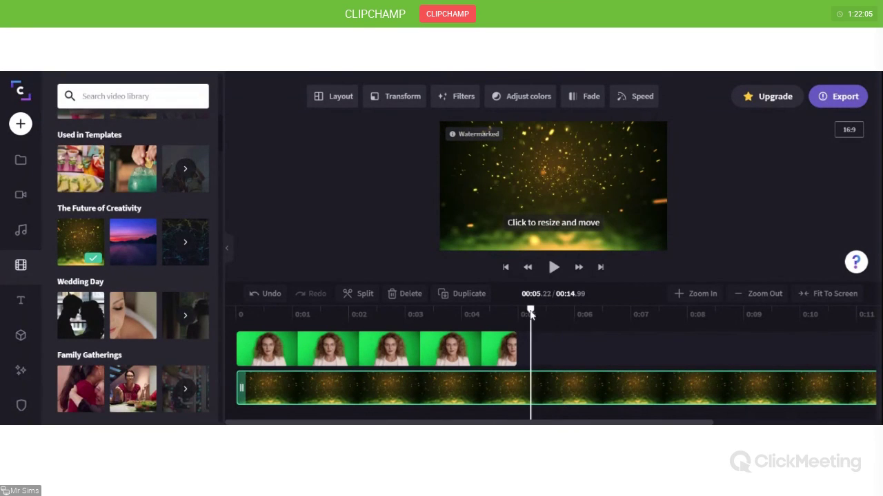
click(507, 393)
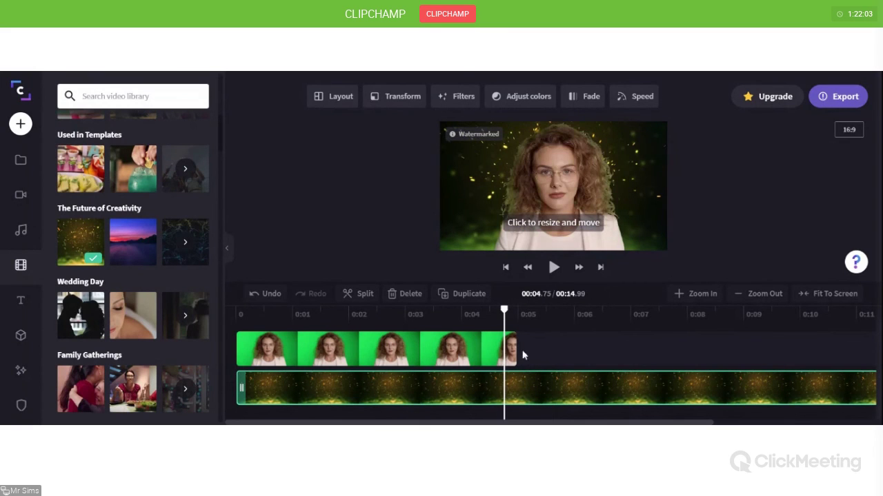
drag(508, 316, 516, 314)
click(525, 378)
click(535, 382)
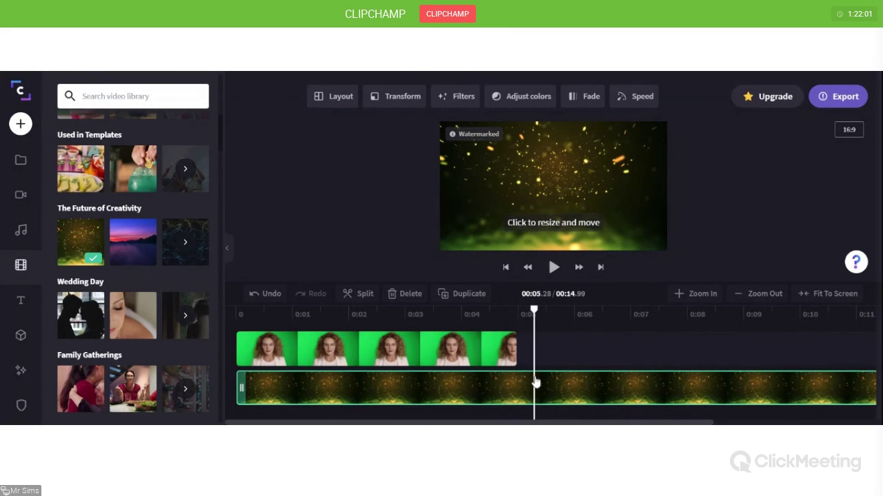
click(363, 294)
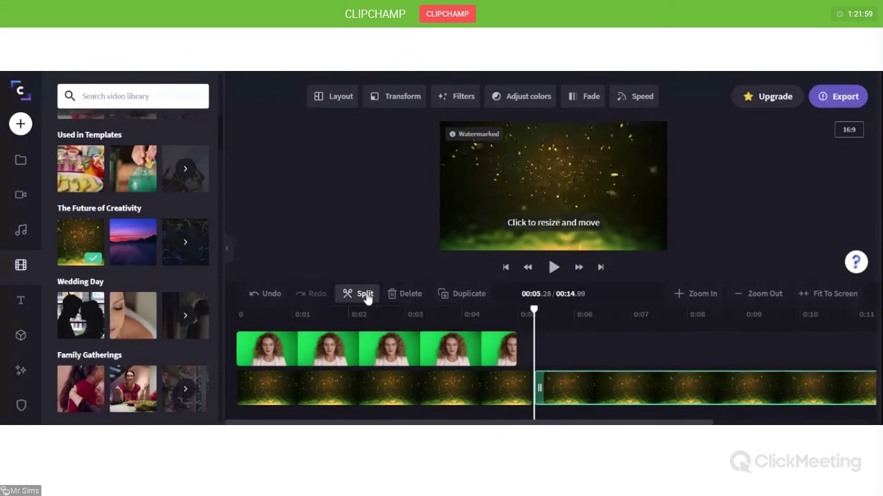
click(562, 393)
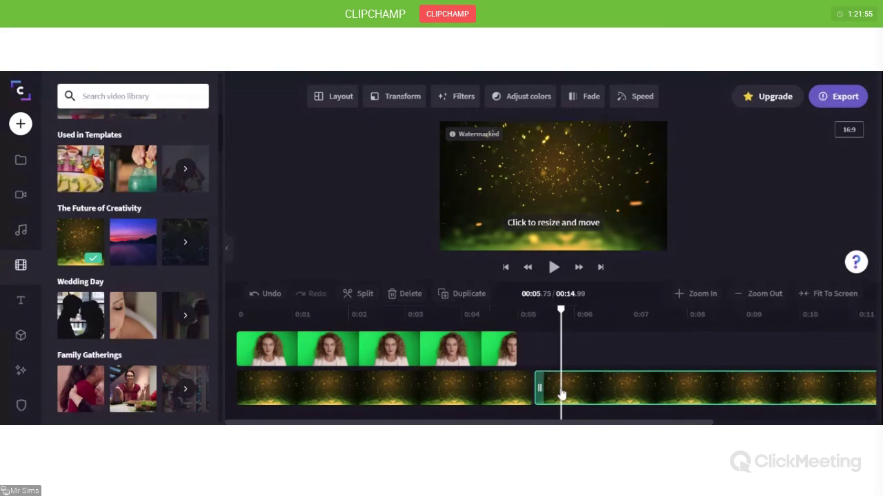
key(Delete)
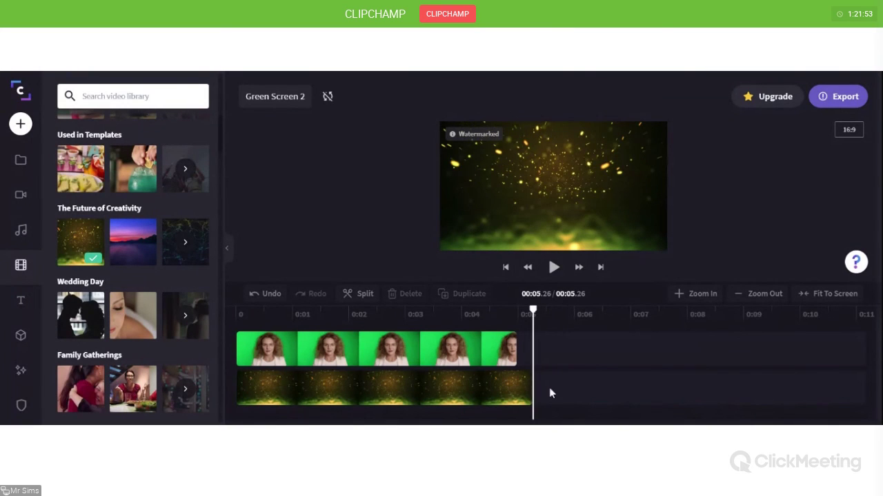
Step: Trim the end of the gold particles clip to 4.98 seconds, flush with the end of the woman's clip
drag(533, 311, 504, 312)
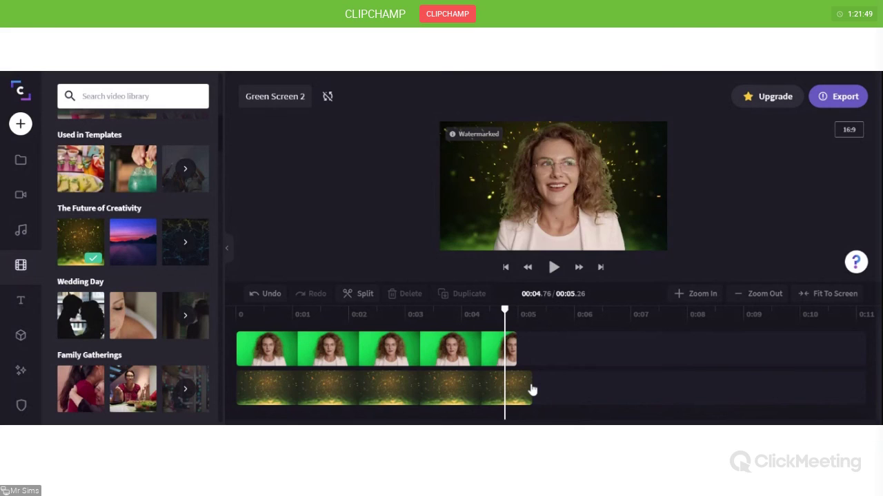
click(532, 390)
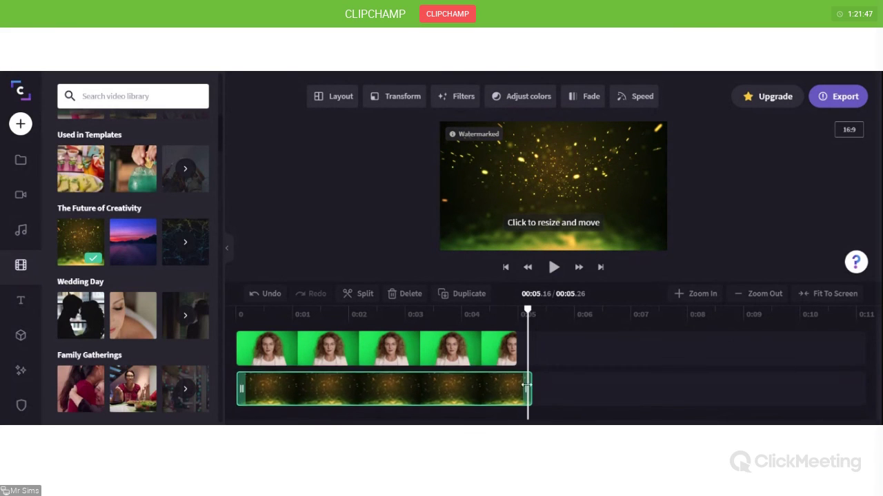
drag(528, 388, 518, 388)
click(520, 379)
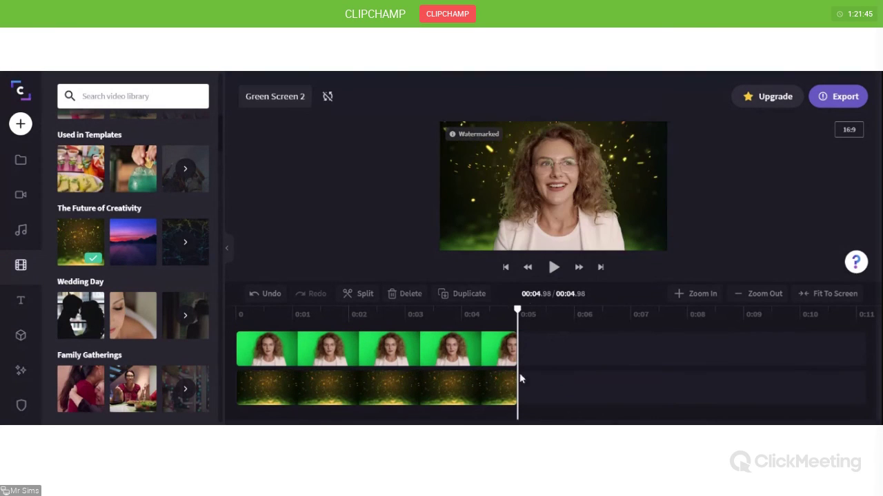
Step: Play back the finished green screen video from the start and pause at about 4.27 seconds
drag(521, 307, 225, 323)
key(space)
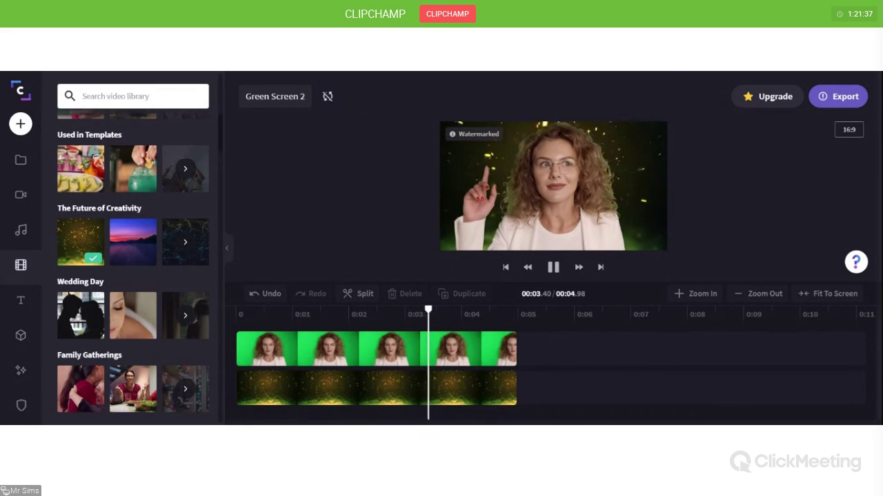
key(space)
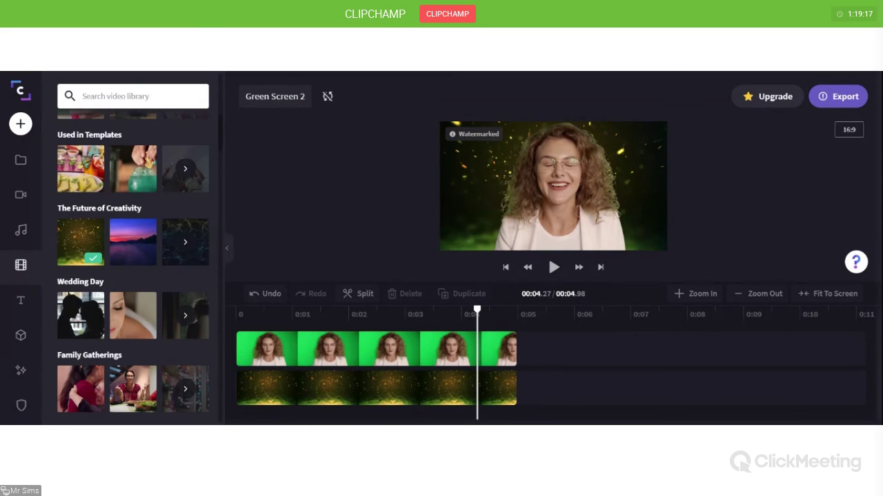
Step: Leave the editor for the video overview and view the Green Screen and Green Screen 2 projects under Your videos
click(21, 91)
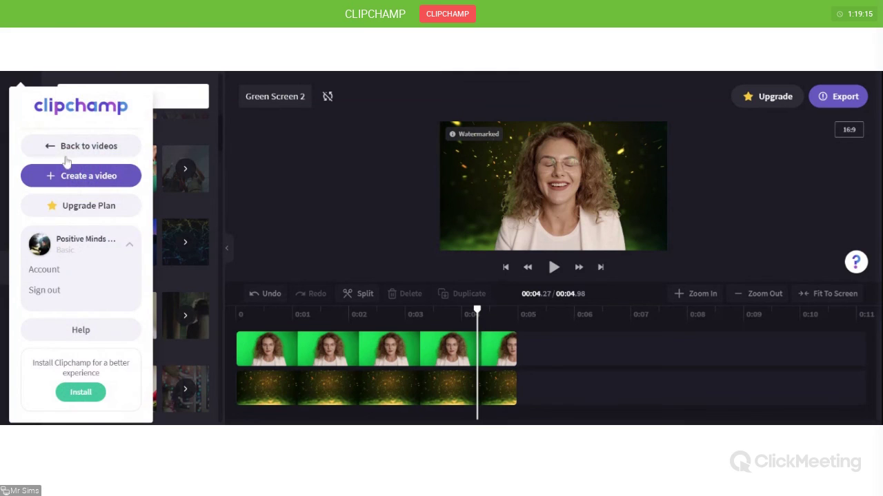
click(76, 154)
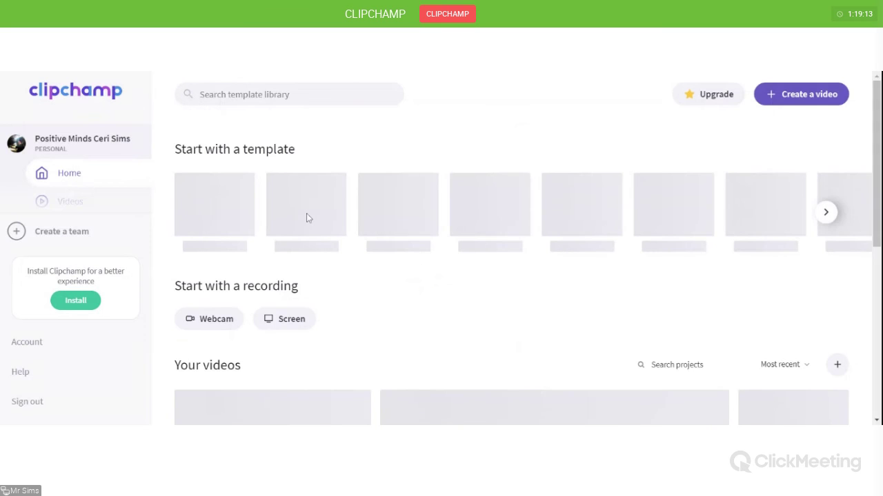
scroll(319, 262, down, 4)
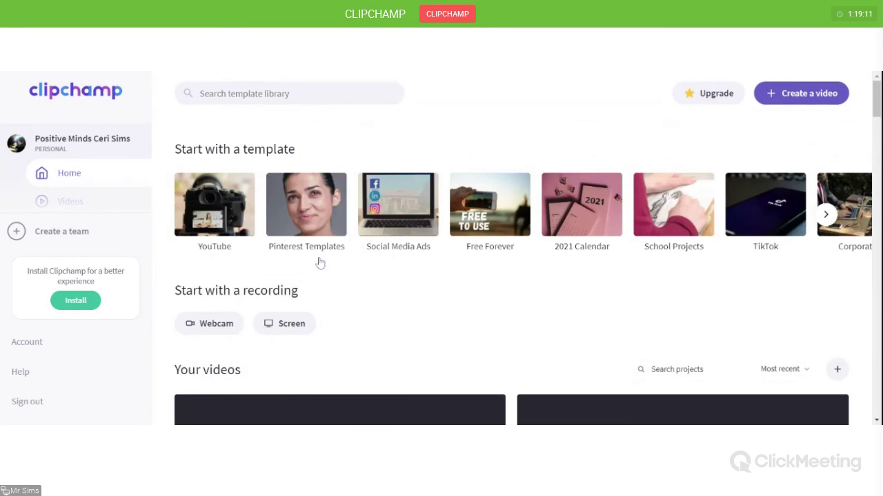
scroll(319, 262, down, 2)
scroll(315, 305, down, 2)
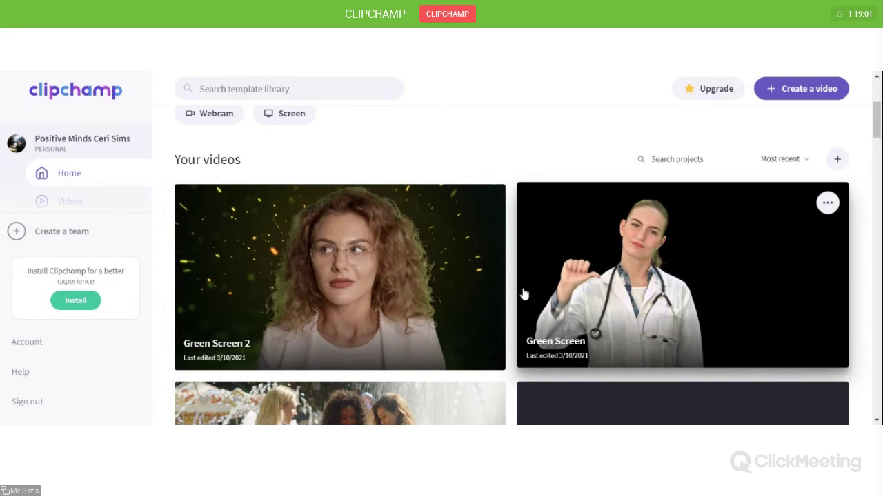
scroll(523, 295, down, 1)
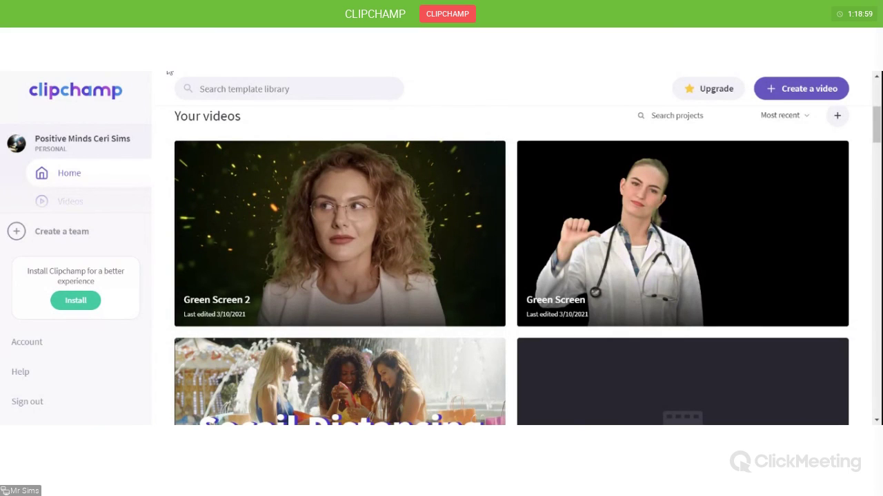